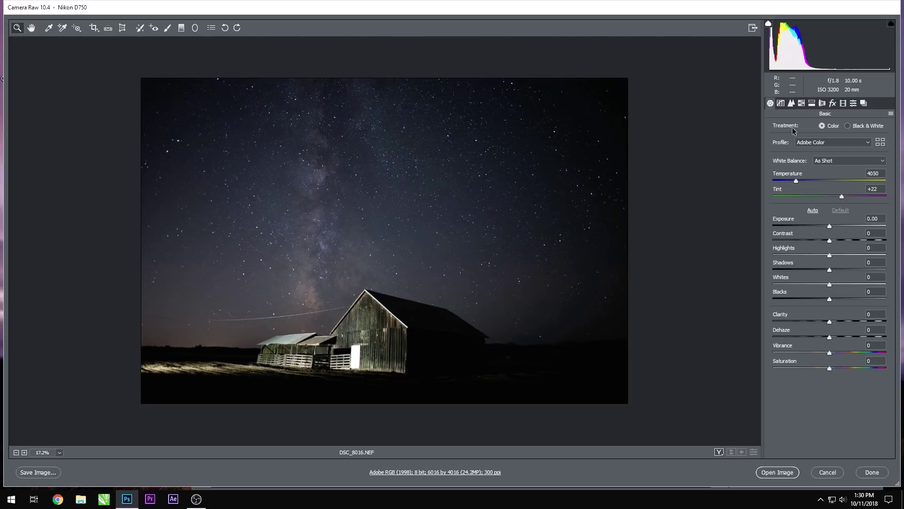
Step: Raise sharpening slightly, remove chromatic aberration and apply the Nikon 20mm lens profile
click(792, 103)
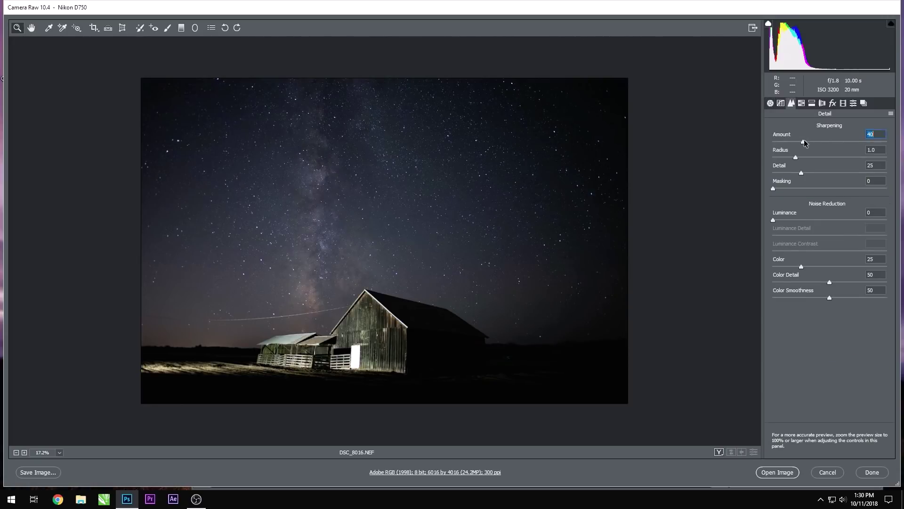
drag(804, 142, 799, 159)
click(802, 103)
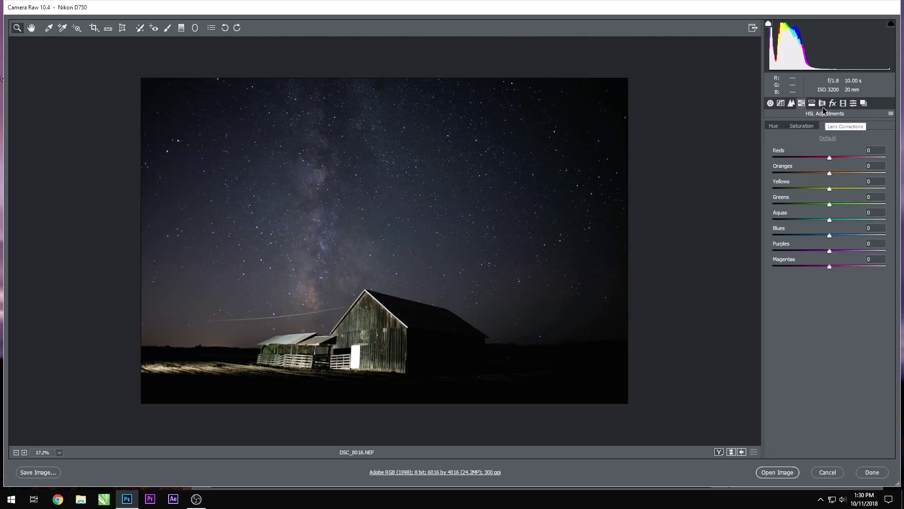
click(823, 106)
click(782, 126)
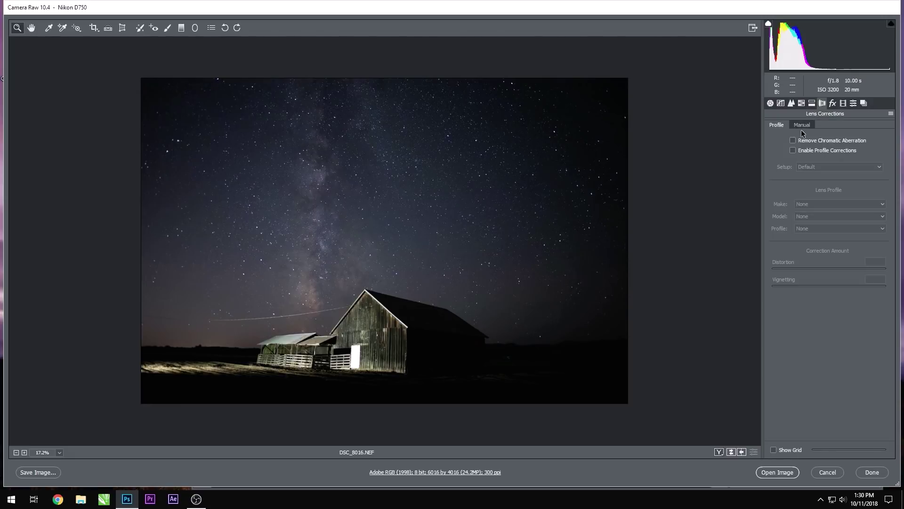
click(793, 140)
click(793, 151)
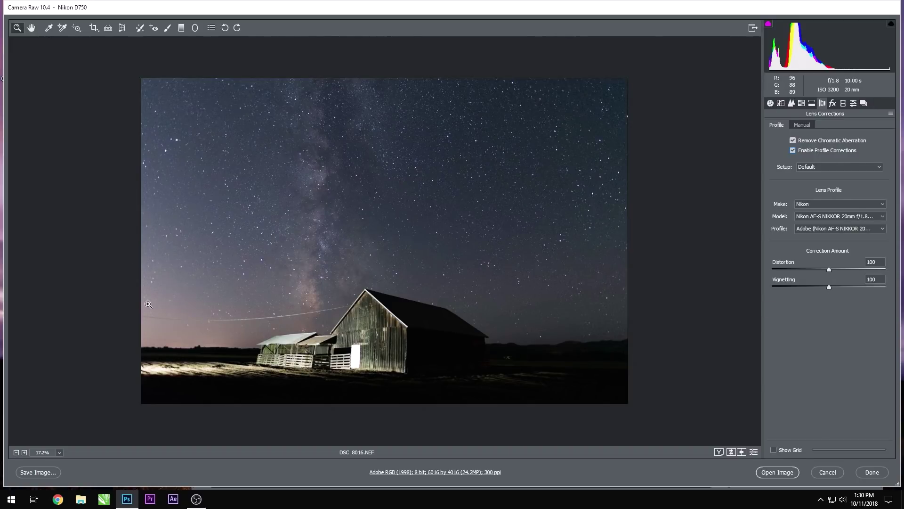
Step: Straighten the photo along the horizon, cropping it to 5963 by 3975
key(a)
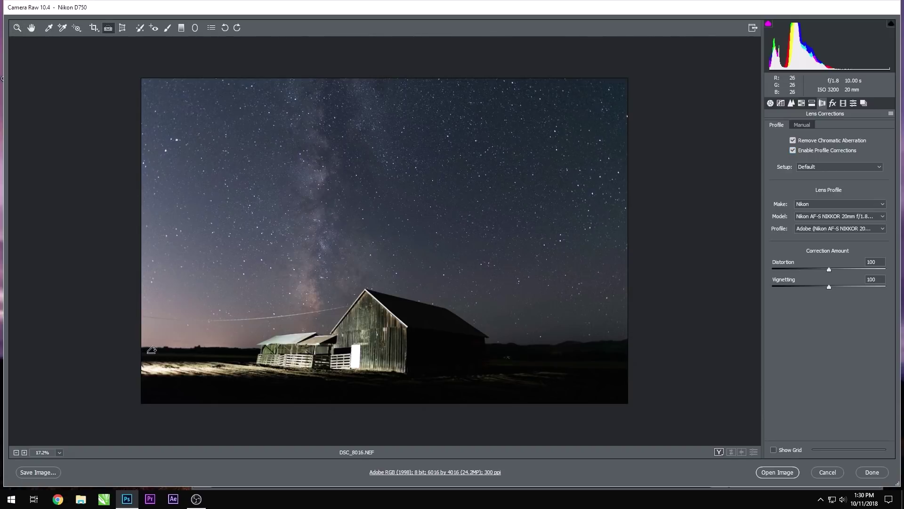
drag(147, 352, 628, 353)
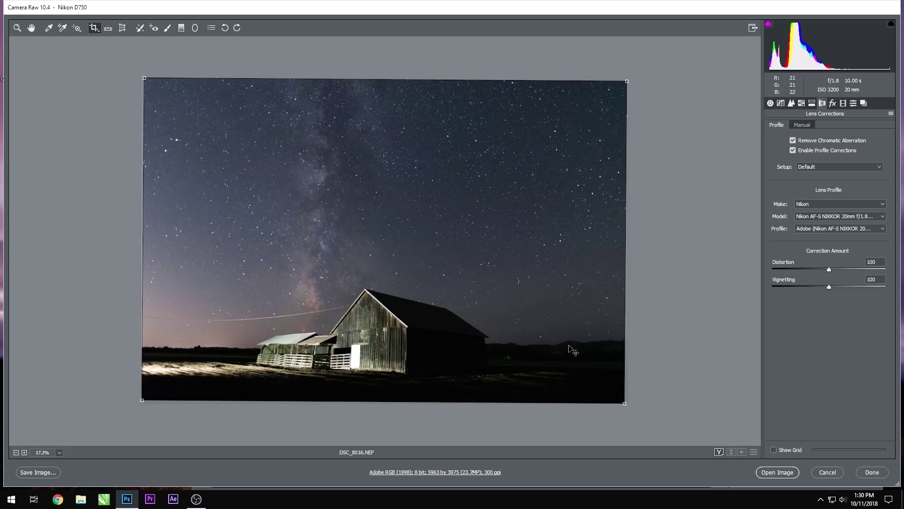
key(z)
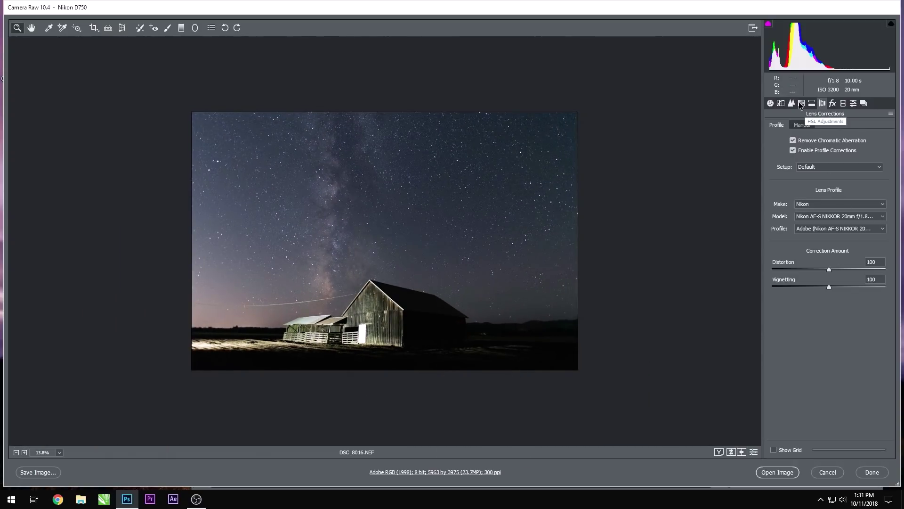
click(770, 103)
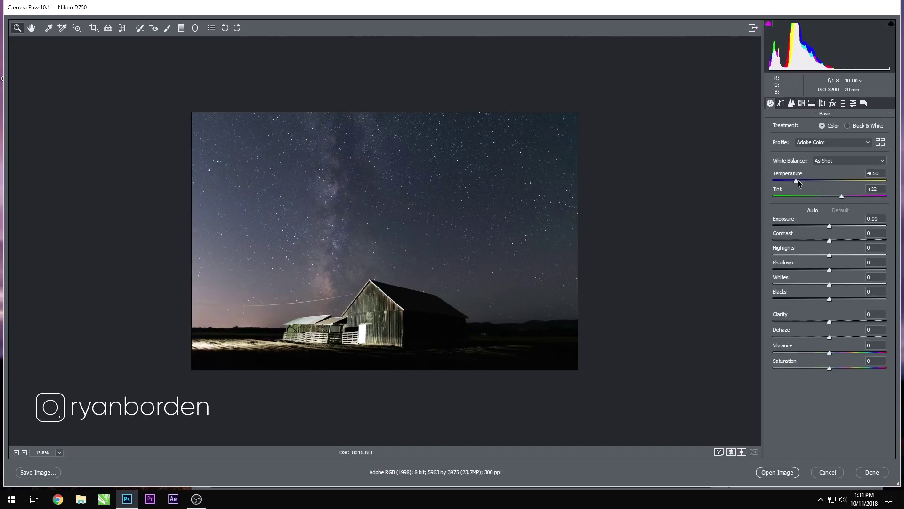
Step: Set Temperature 5050, Exposure +0.30, Highlights -2 and Whites +33 in the Basic panel
drag(795, 179, 806, 186)
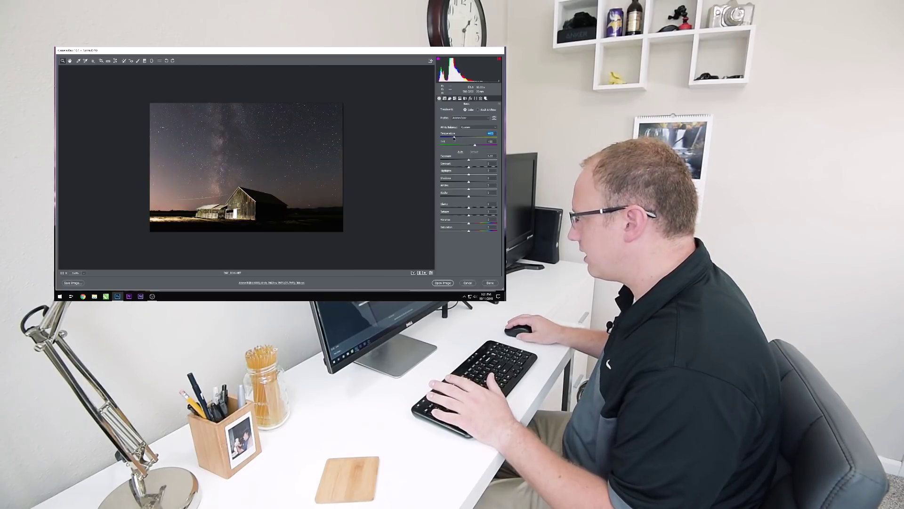
drag(454, 137, 449, 137)
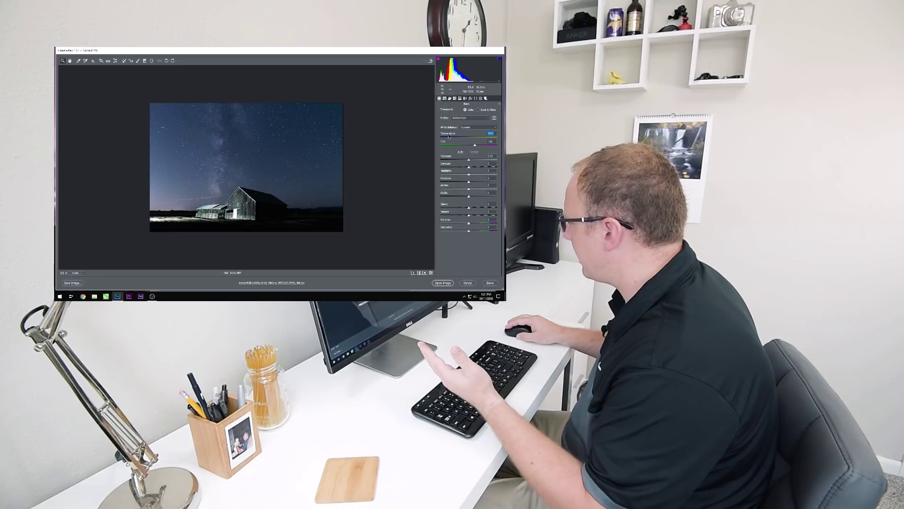
drag(449, 136, 469, 137)
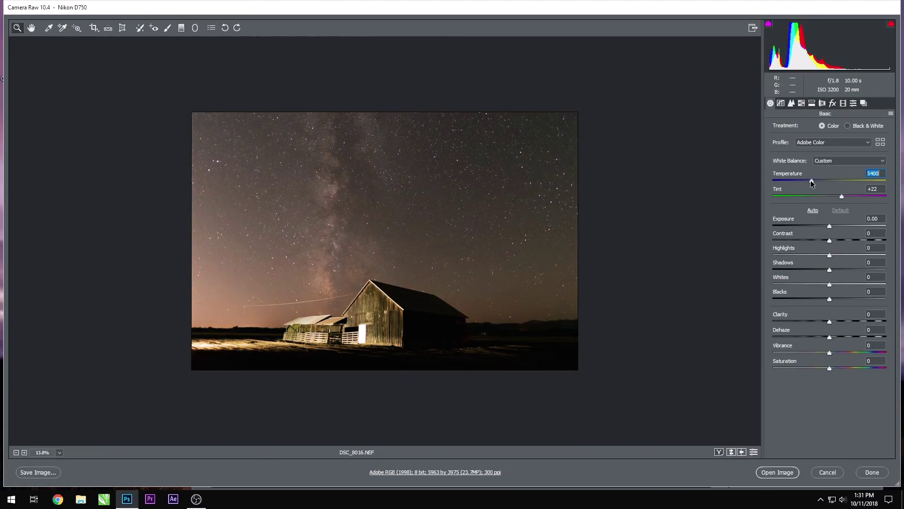
drag(809, 181, 808, 181)
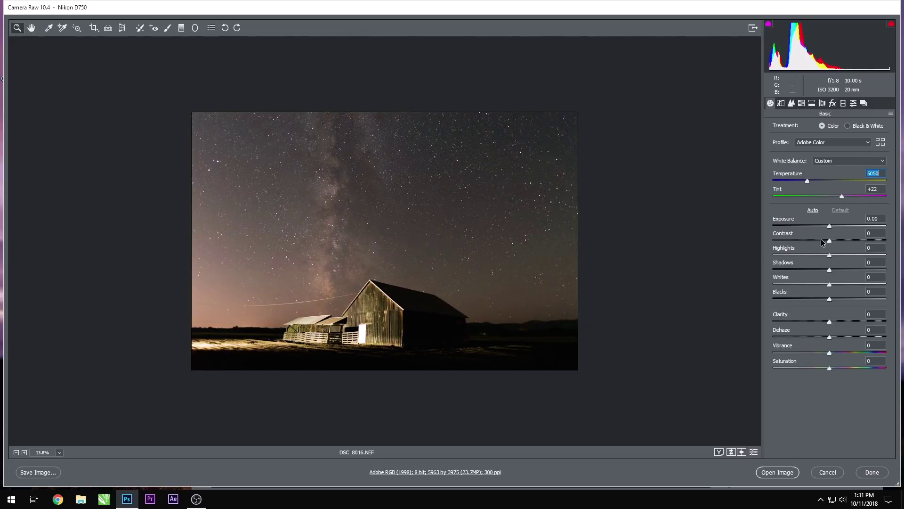
drag(829, 227, 832, 228)
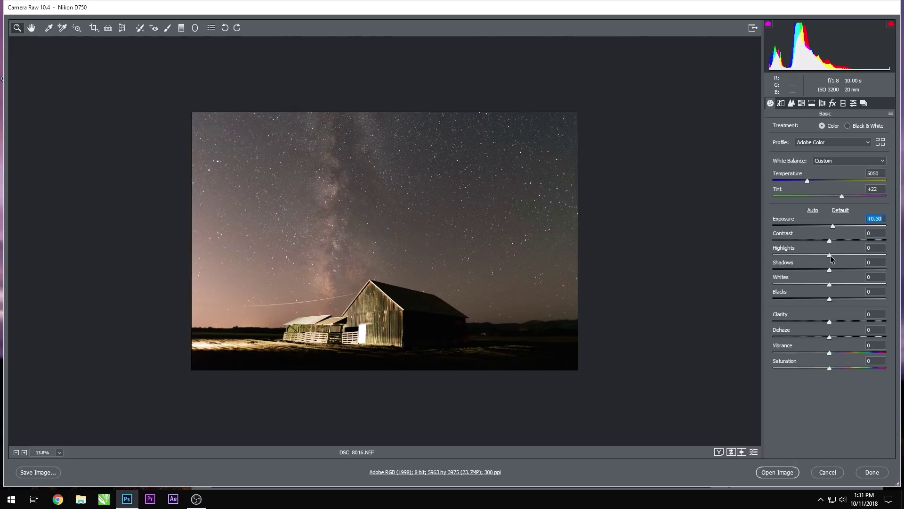
drag(829, 255, 846, 285)
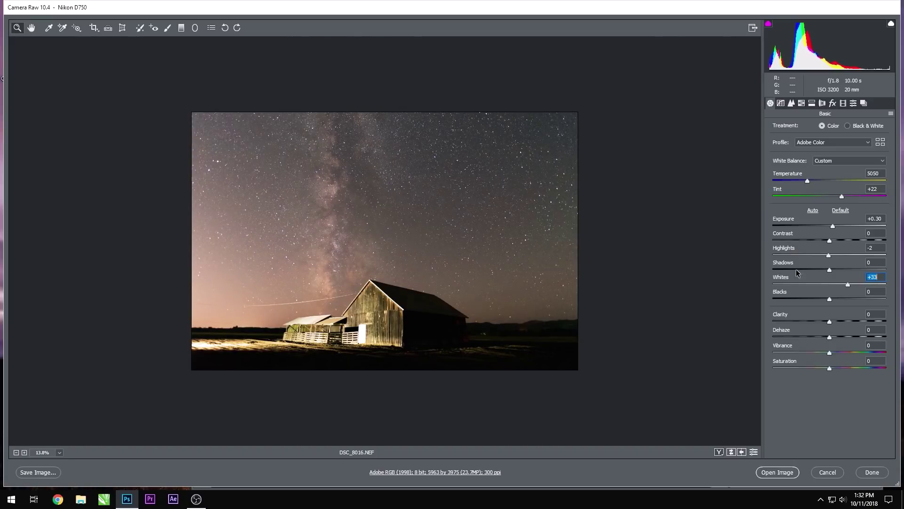
Step: Draw a radial filter beside the barn and reset its local correction settings
click(195, 28)
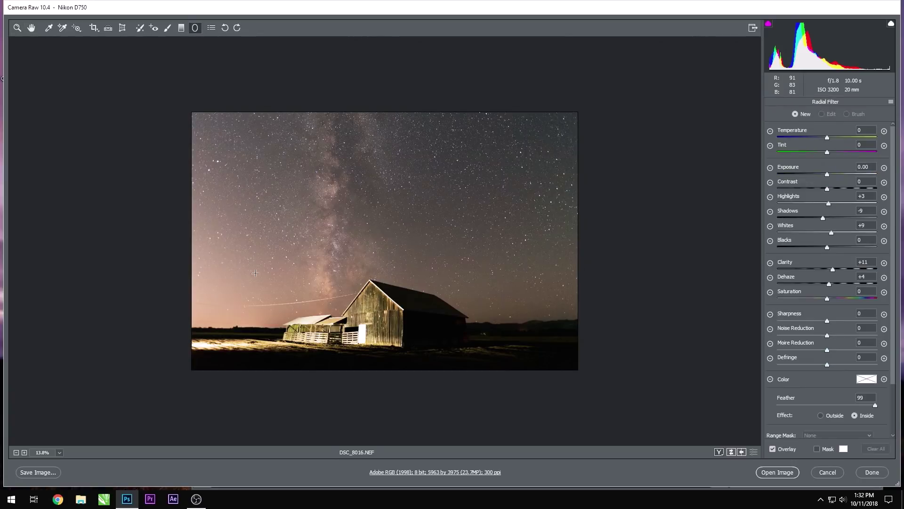
drag(195, 342, 240, 343)
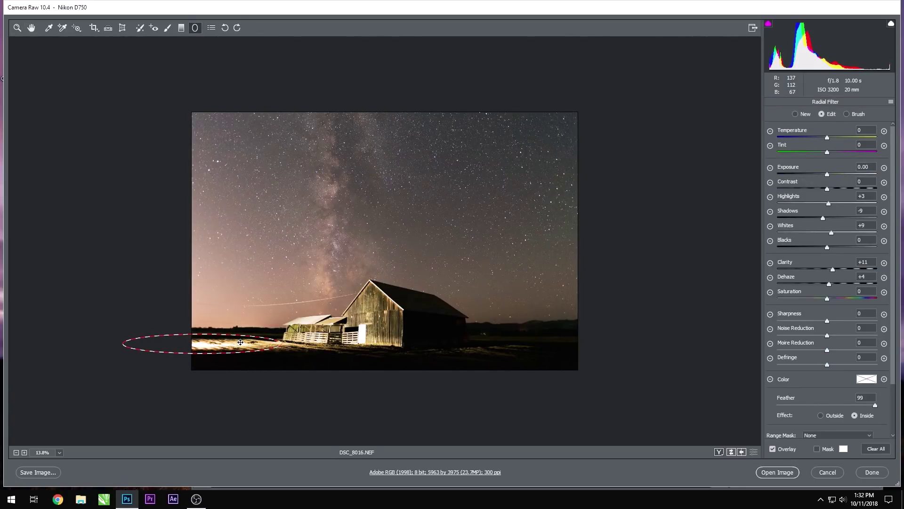
click(891, 102)
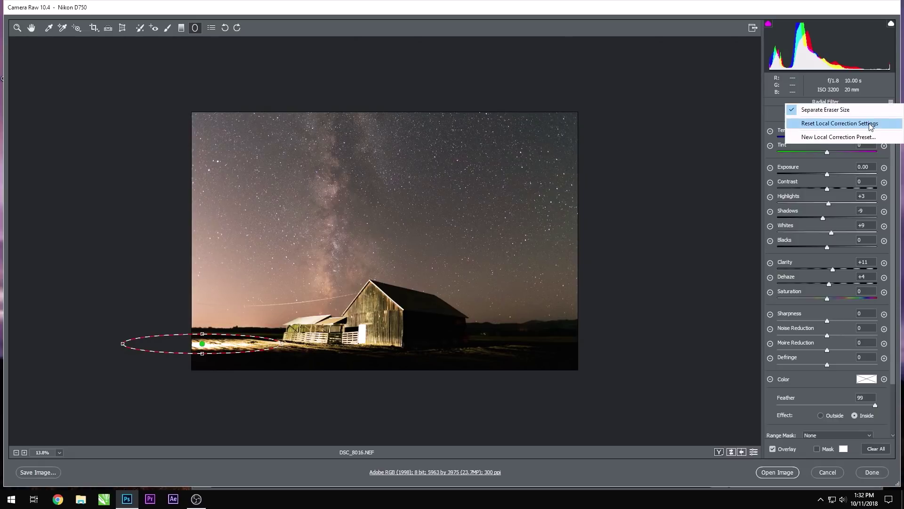
click(863, 122)
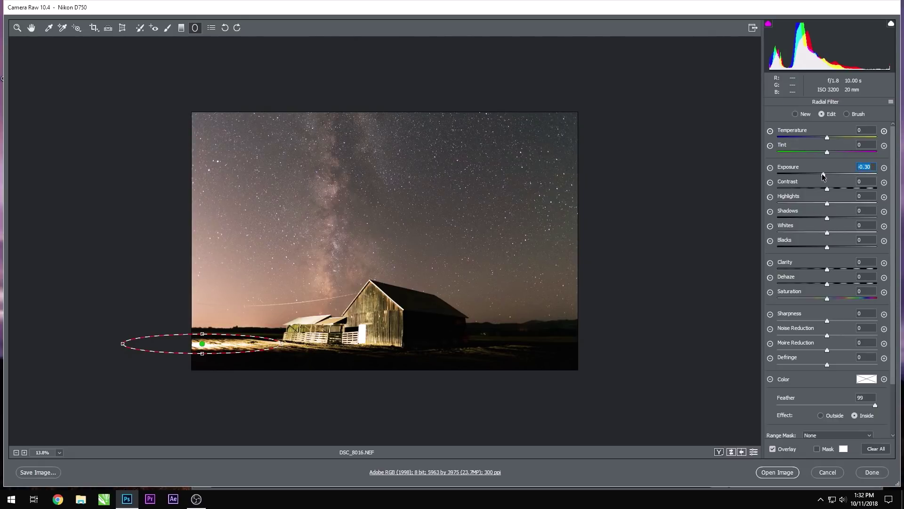
drag(823, 175, 804, 174)
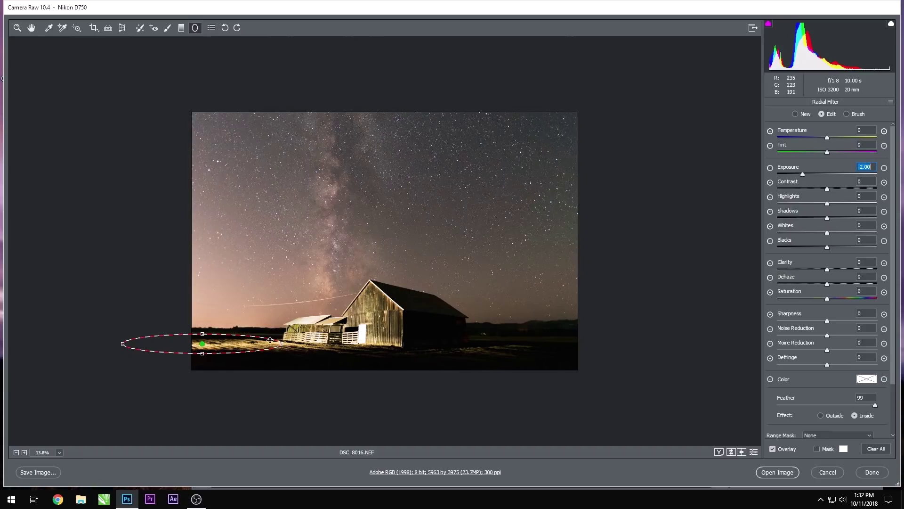
Step: Enlarge the ellipse around the barn and set Exposure -0.40, Highlights -9, Whites -10
drag(271, 340, 366, 356)
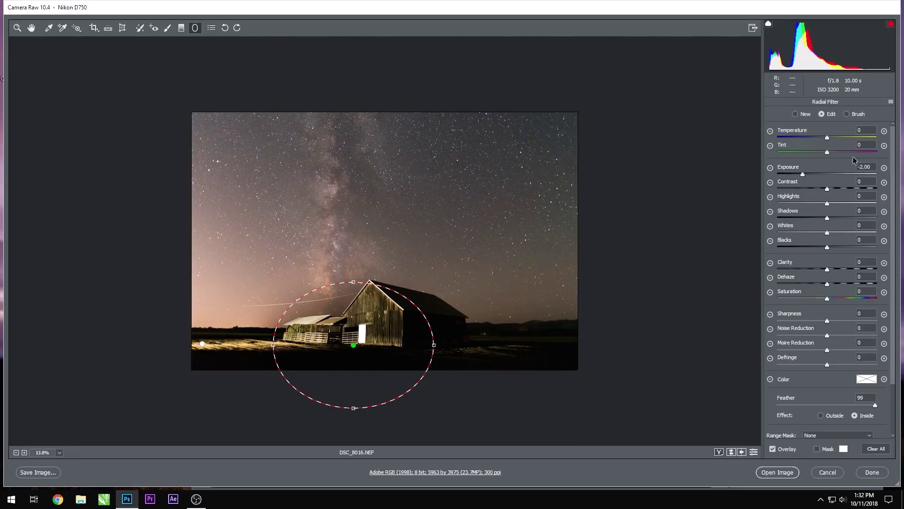
click(890, 103)
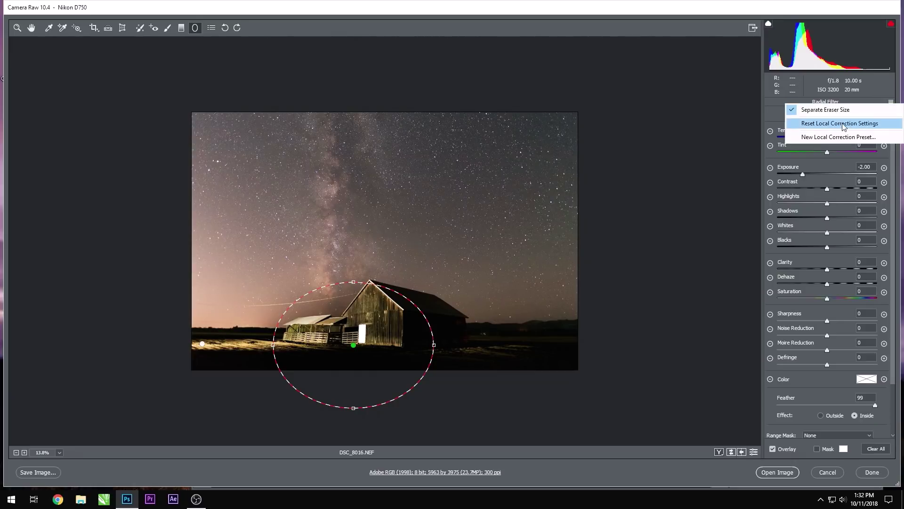
click(842, 124)
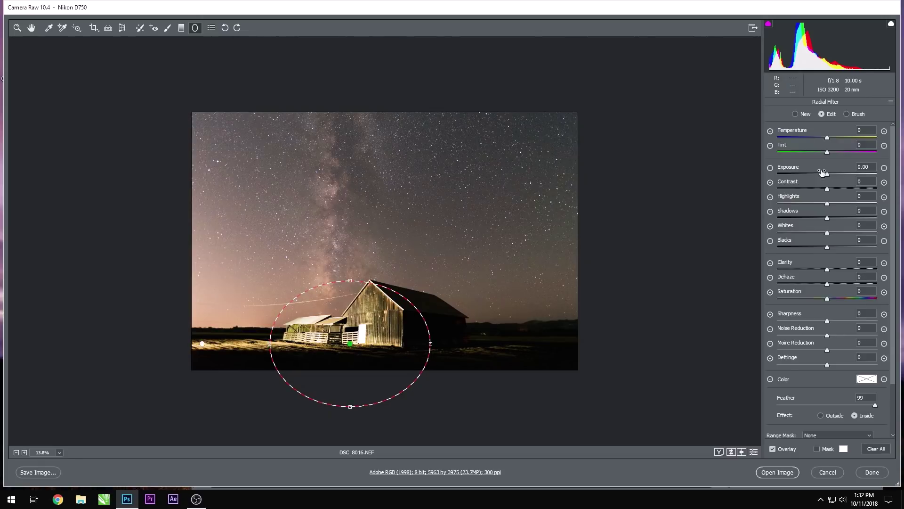
drag(827, 175, 822, 176)
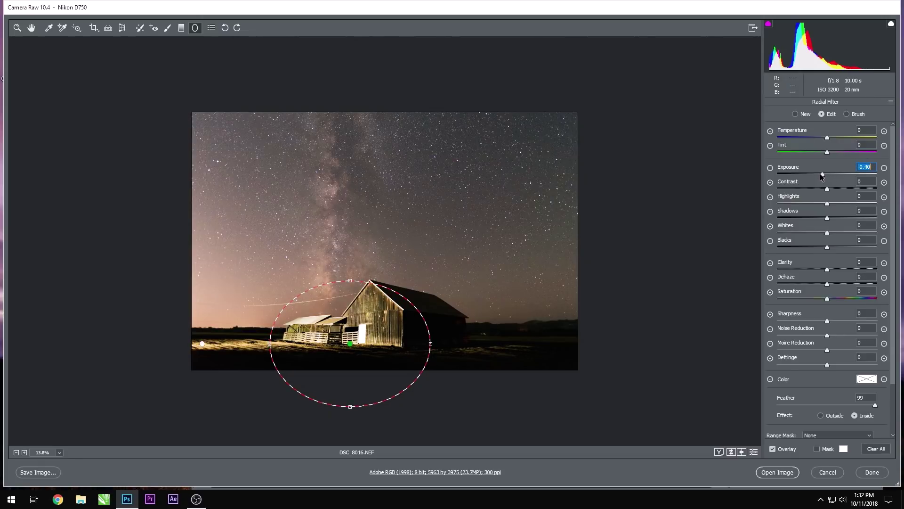
click(828, 205)
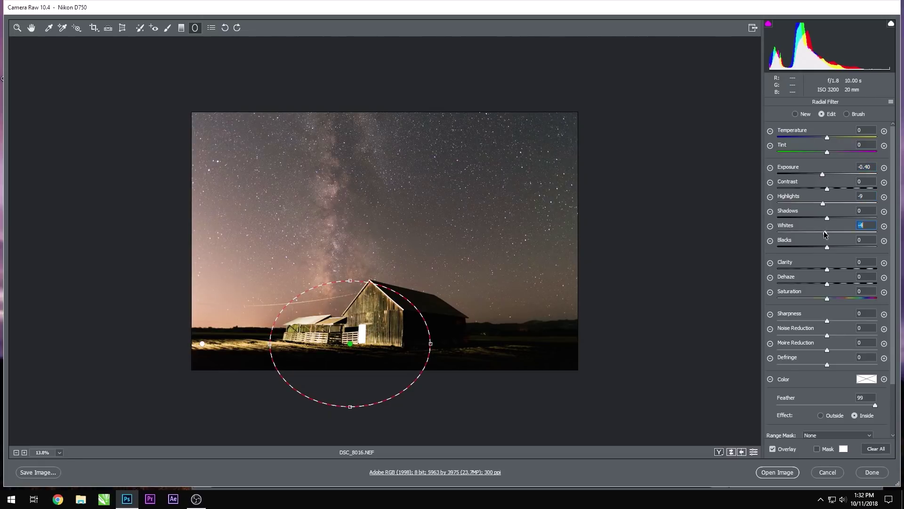
drag(366, 333, 363, 333)
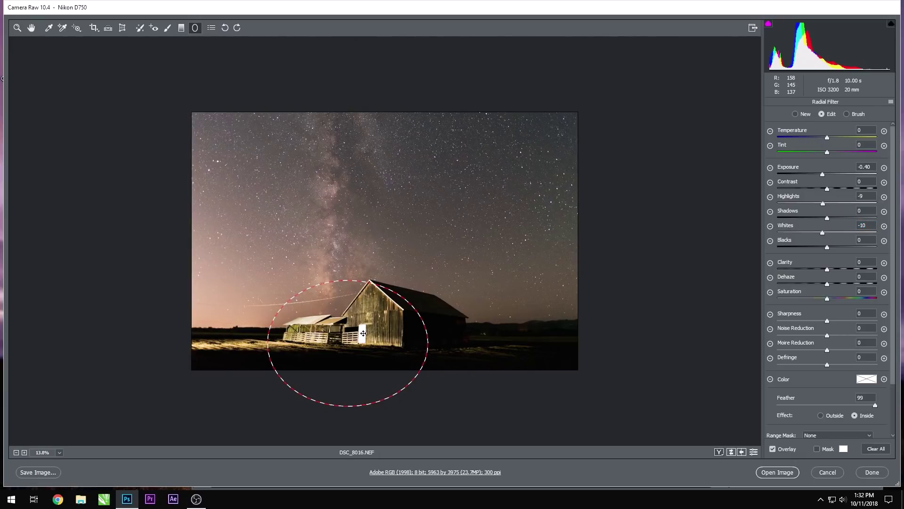
click(16, 28)
Step: Shift the HSL hue of Yellows to -23 and Oranges to -10 after inspecting the barn
click(288, 332)
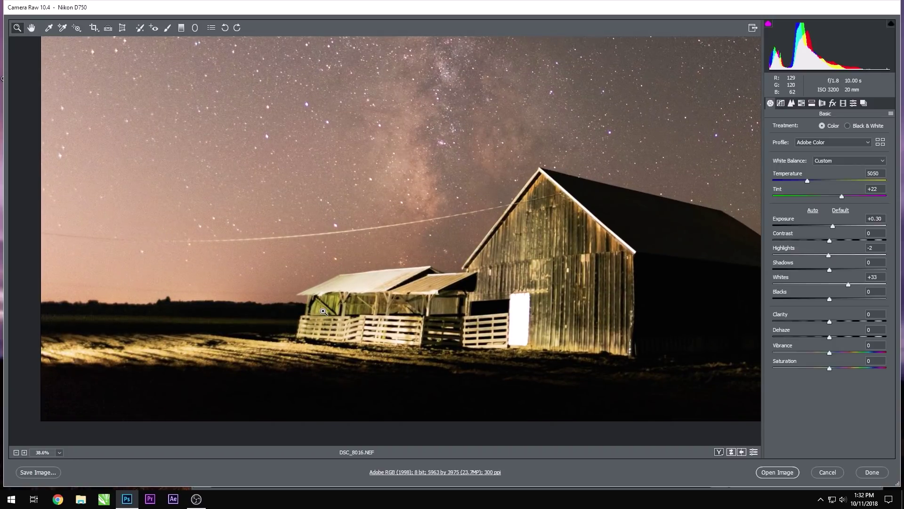
alt+click(523, 287)
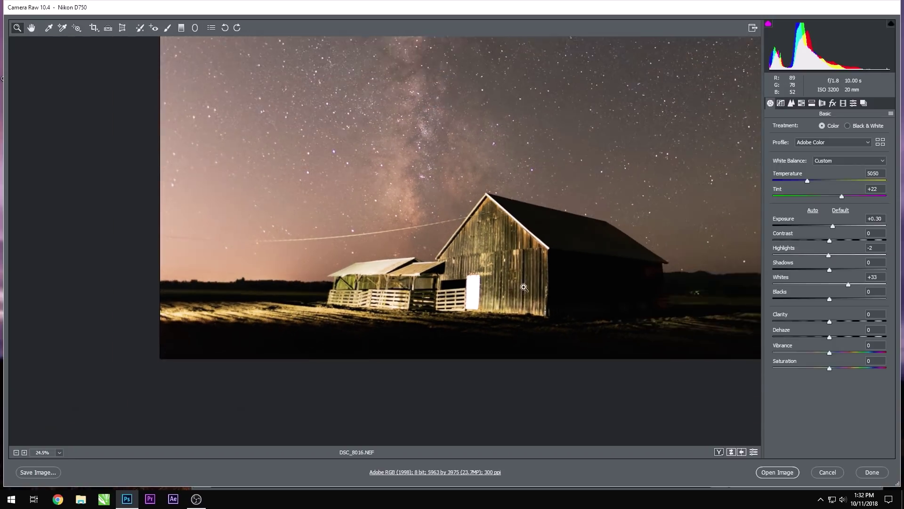
click(524, 287)
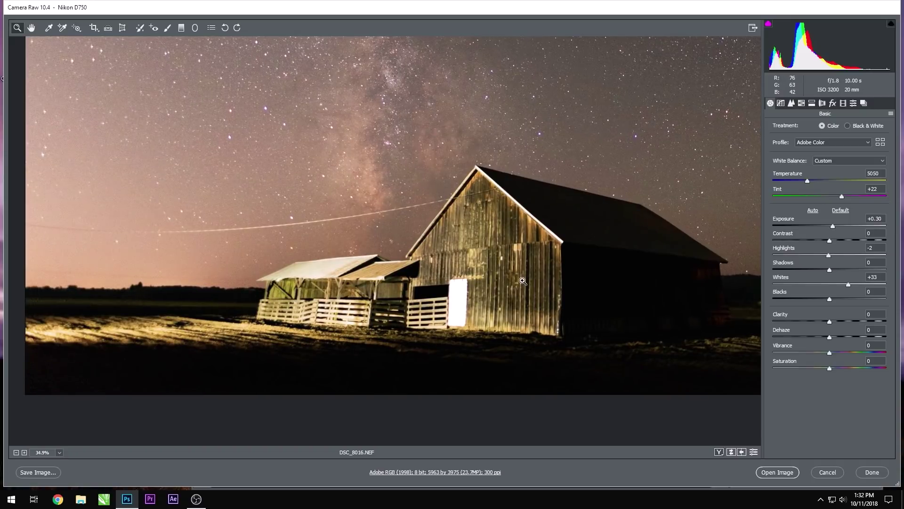
alt+click(523, 281)
alt+click(436, 273)
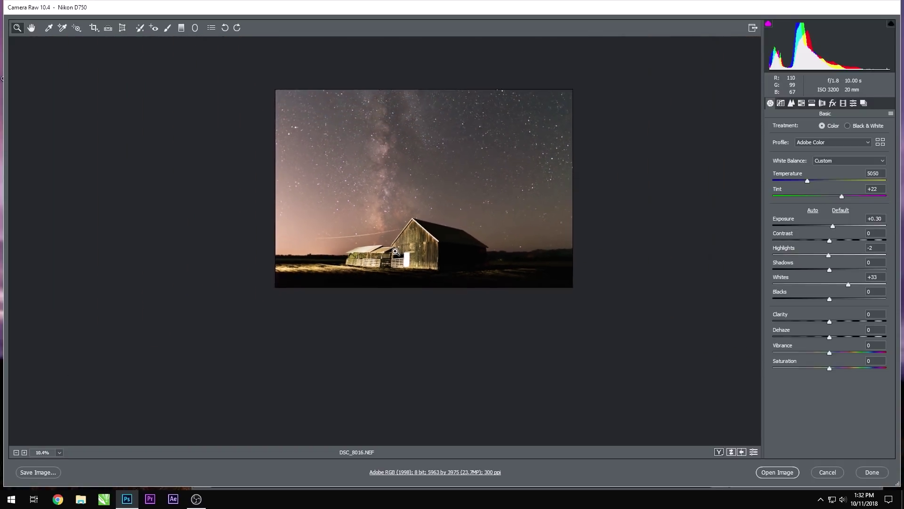
key(ctrl+plus)
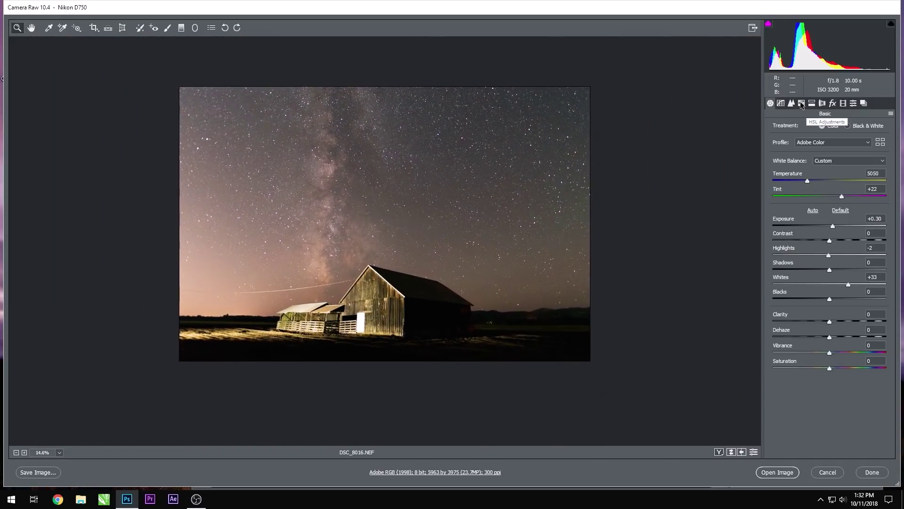
click(801, 103)
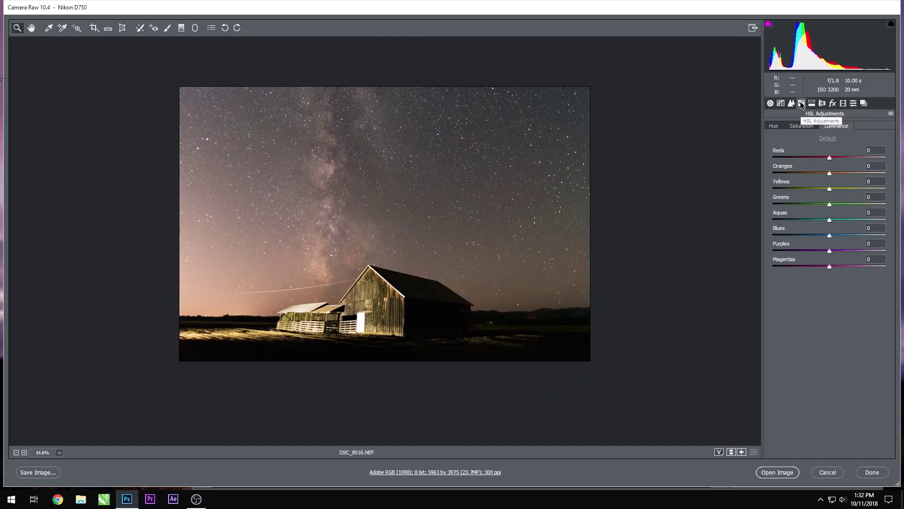
click(774, 127)
drag(830, 190, 823, 189)
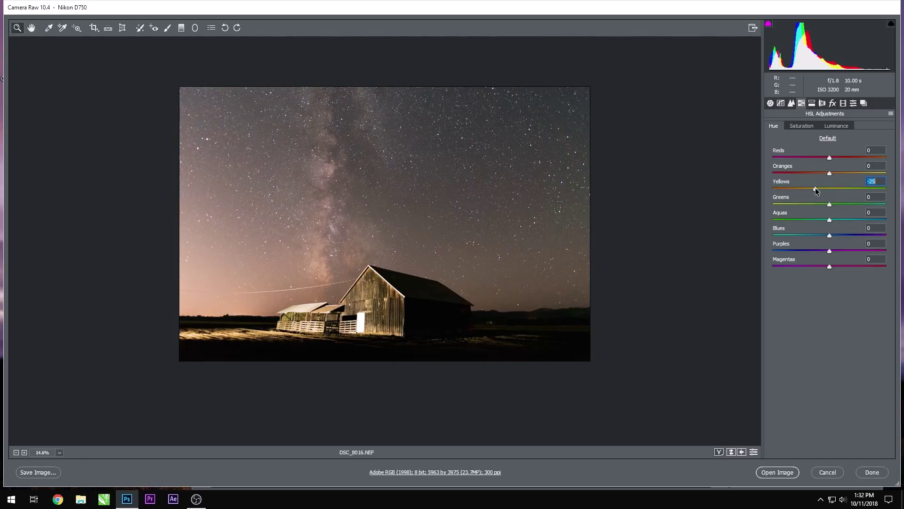
mouse_move(825, 192)
mouse_down()
mouse_move(838, 190)
mouse_move(803, 187)
mouse_move(816, 189)
mouse_move(825, 174)
mouse_up()
drag(364, 299, 391, 334)
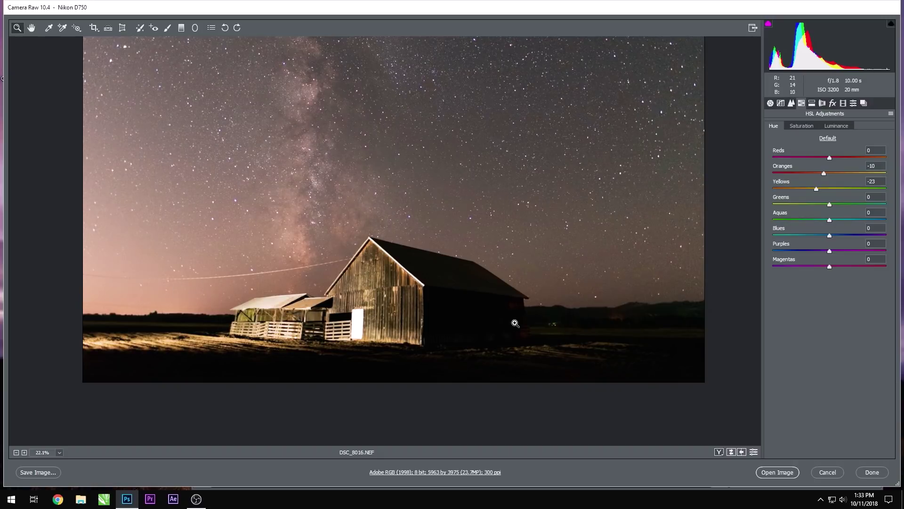
drag(515, 323, 502, 324)
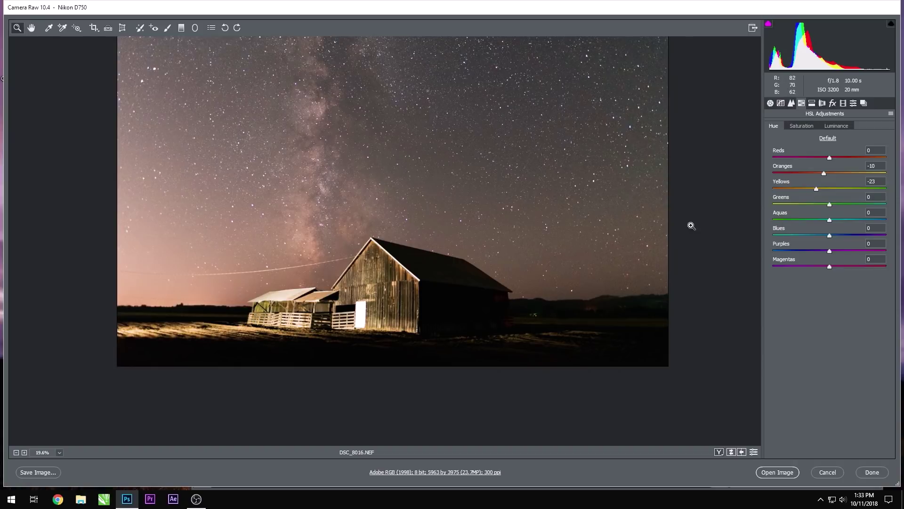
Step: Desaturate Yellows to -27 and Greens to -78 in HSL Saturation
click(807, 126)
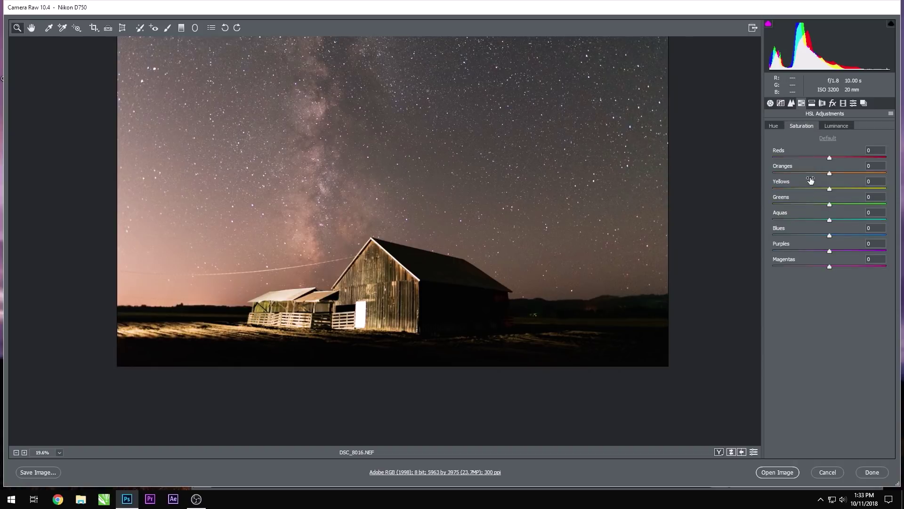
drag(828, 190, 799, 189)
drag(829, 205, 785, 205)
click(819, 189)
alt+click(569, 273)
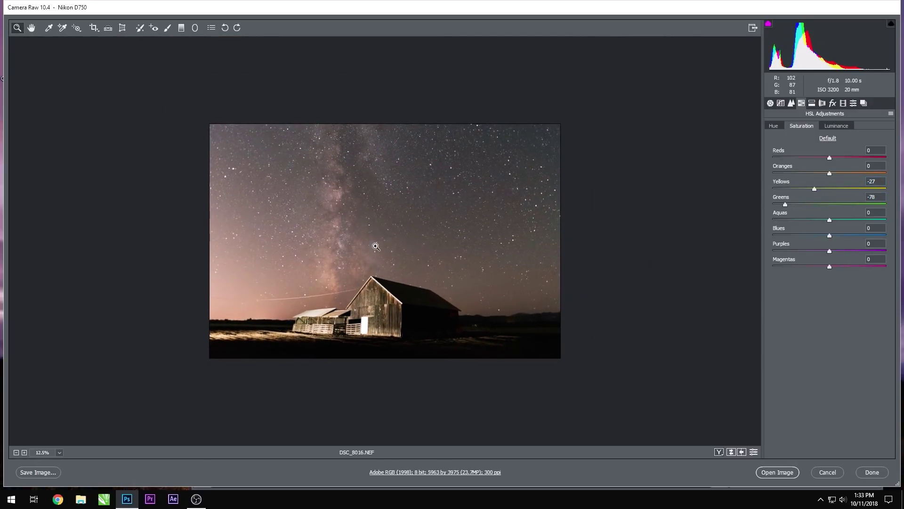
scroll(377, 245, up, 2)
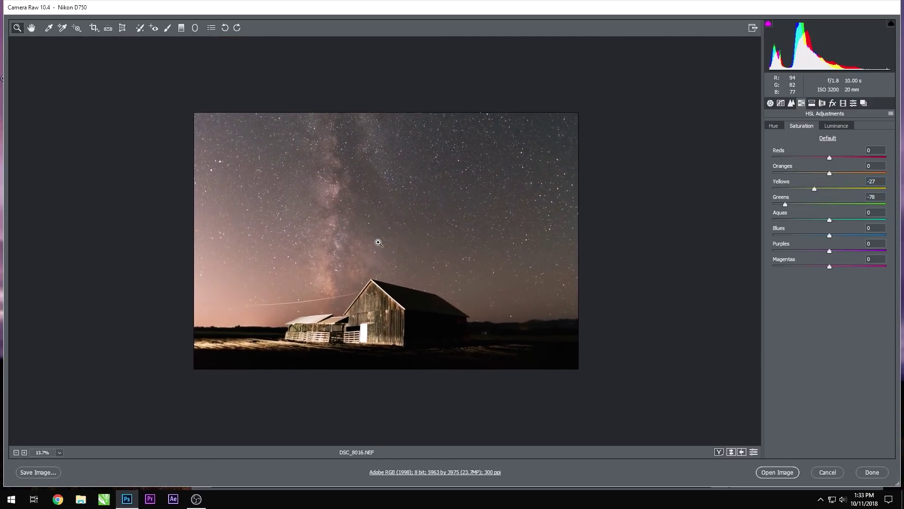
Step: Warm Temperature to 5100 and boost overall Saturation
click(770, 103)
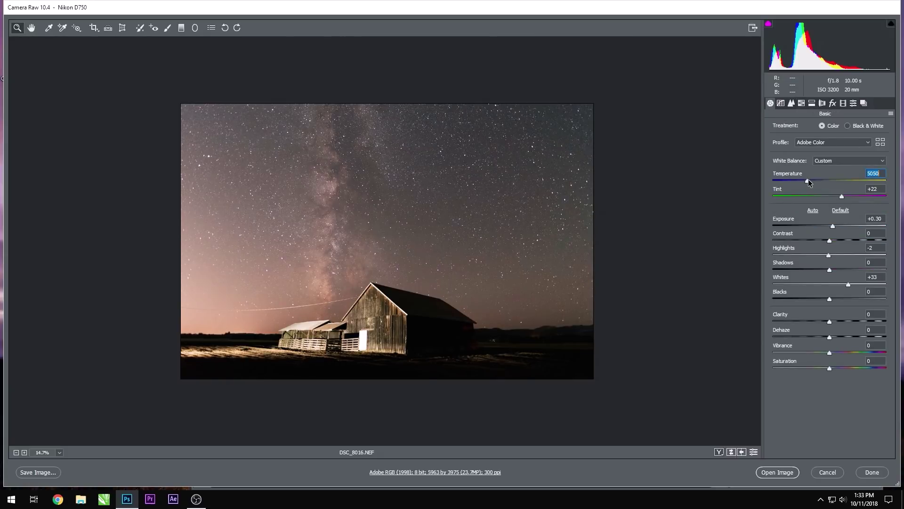
drag(808, 179, 808, 180)
drag(829, 368, 864, 378)
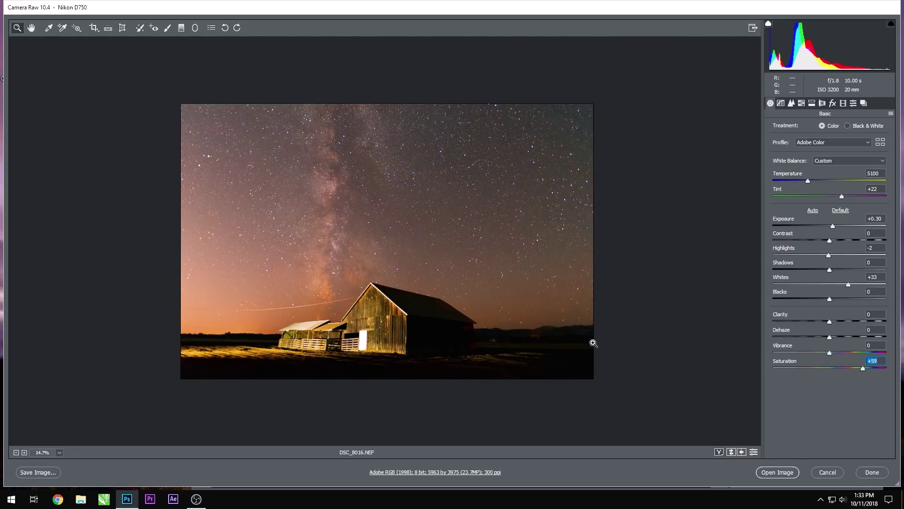
Step: Lower Oranges saturation, then set luminance Yellows +47, Oranges +9, Greens +2
click(801, 102)
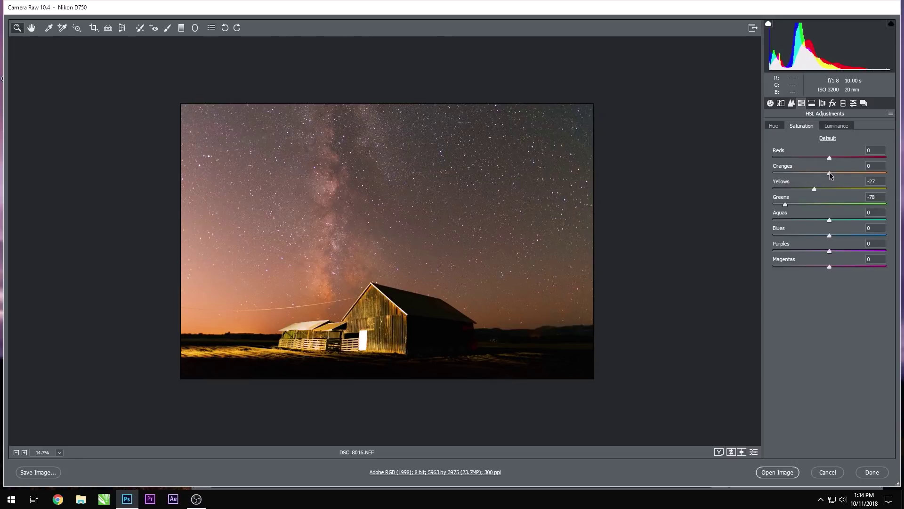
drag(830, 172, 804, 188)
click(786, 205)
click(836, 127)
mouse_move(827, 189)
mouse_down()
mouse_move(859, 193)
mouse_move(835, 174)
mouse_up()
click(841, 204)
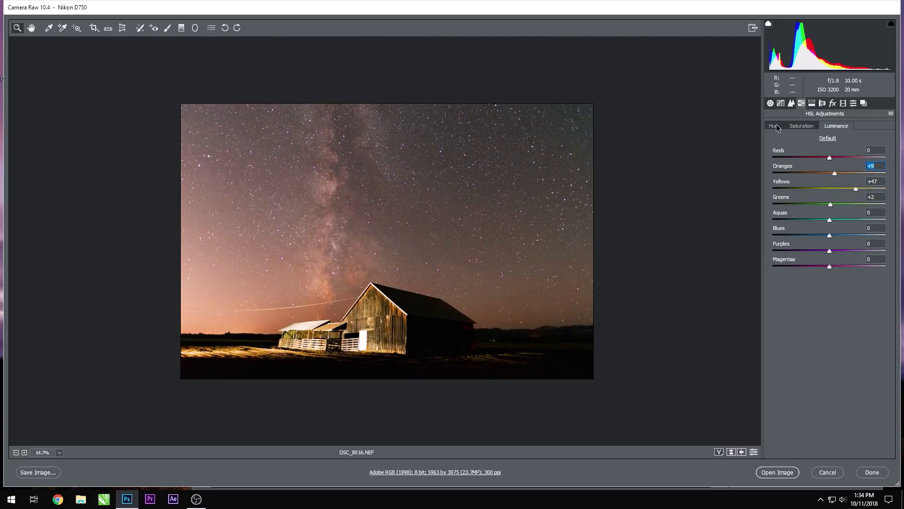
Step: Ease overall Saturation back down to +24
key(ctrl+alt+1)
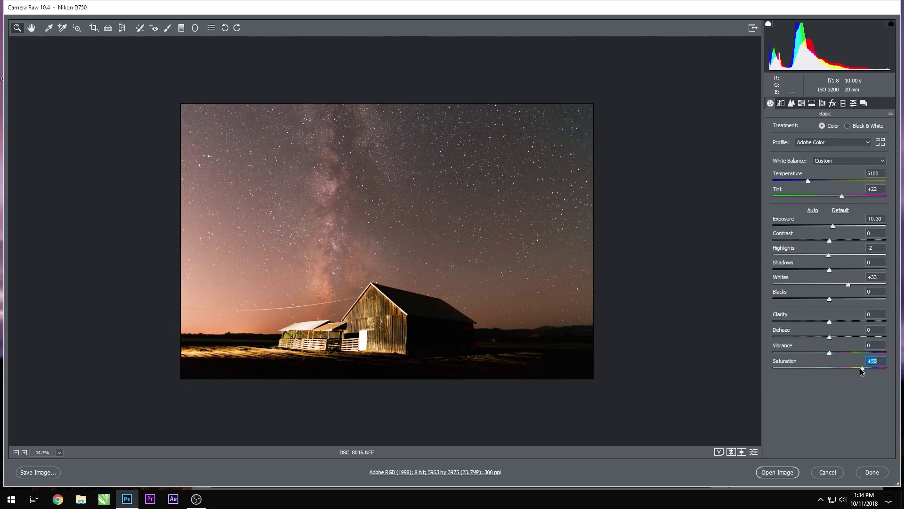
drag(860, 368, 846, 370)
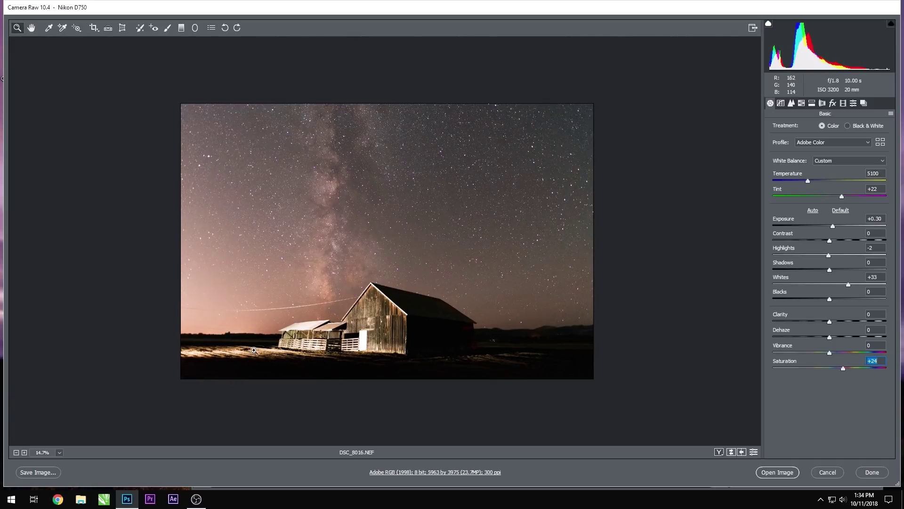
drag(214, 353, 239, 381)
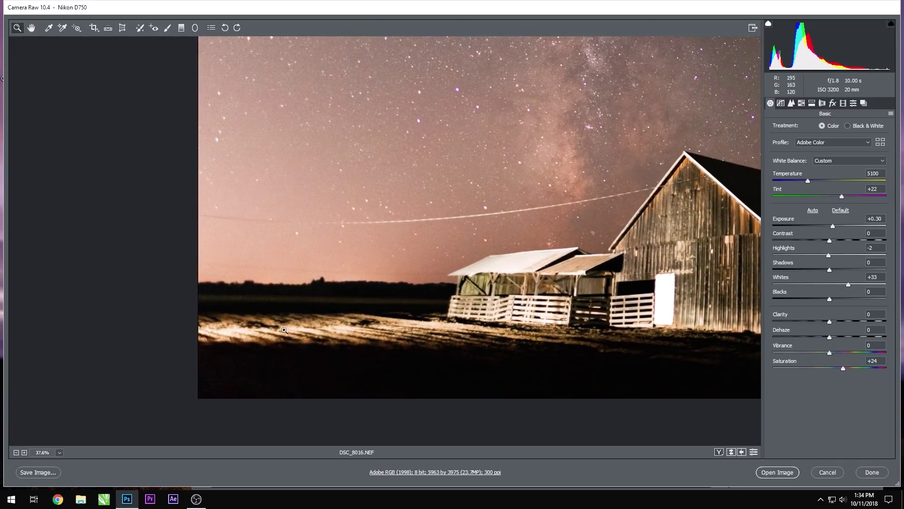
Step: Add a radial filter over the bright lower-left foreground with Exposure about -2.90
scroll(368, 330, down, 3)
scroll(482, 267, down, 2)
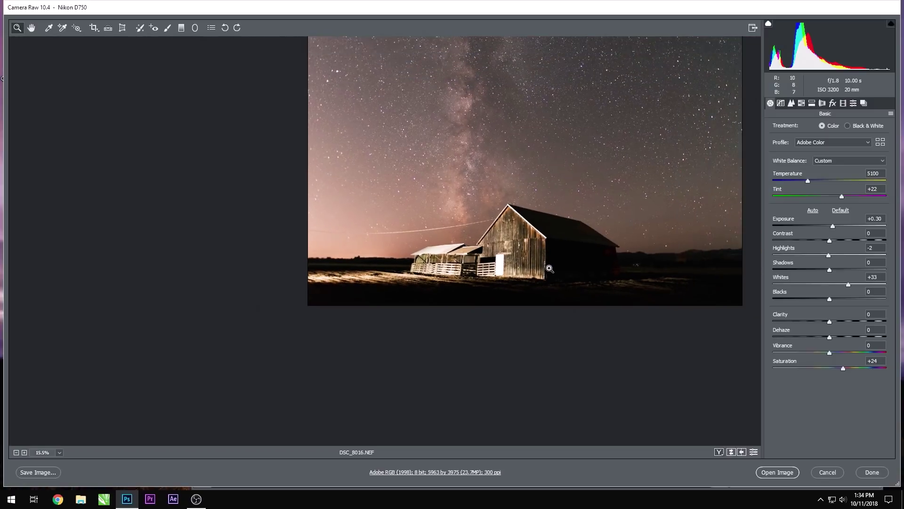
click(195, 28)
drag(320, 276, 409, 286)
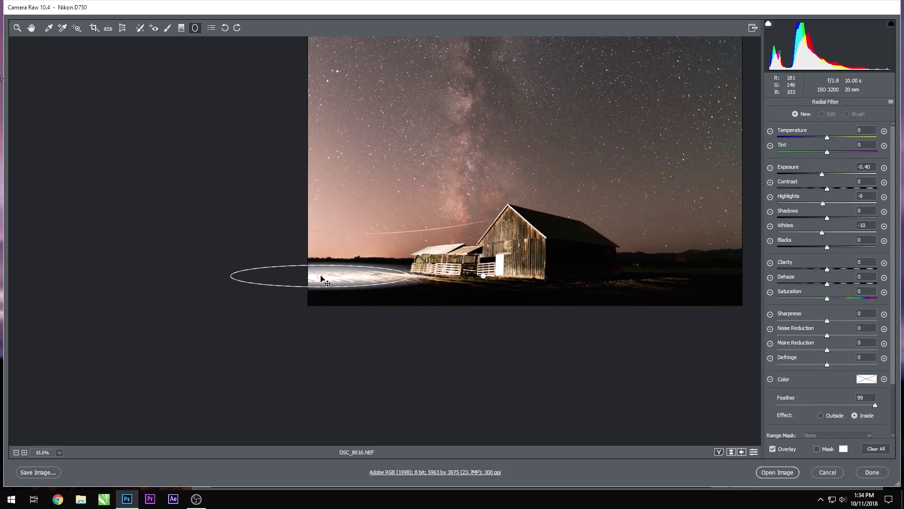
drag(325, 281, 323, 276)
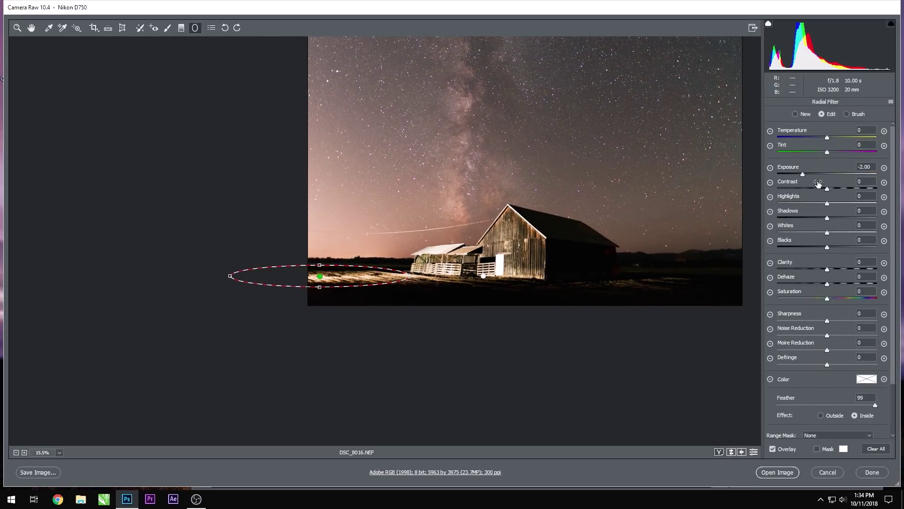
click(803, 174)
drag(801, 173, 792, 177)
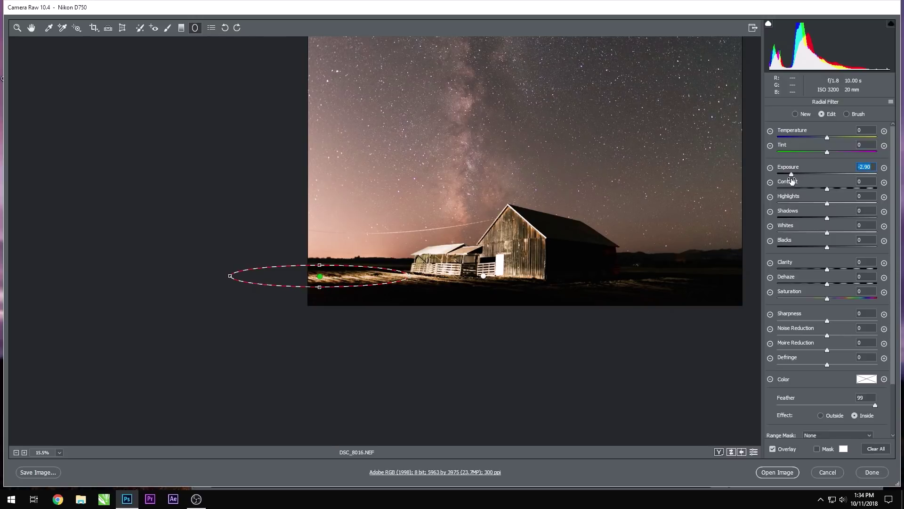
click(17, 27)
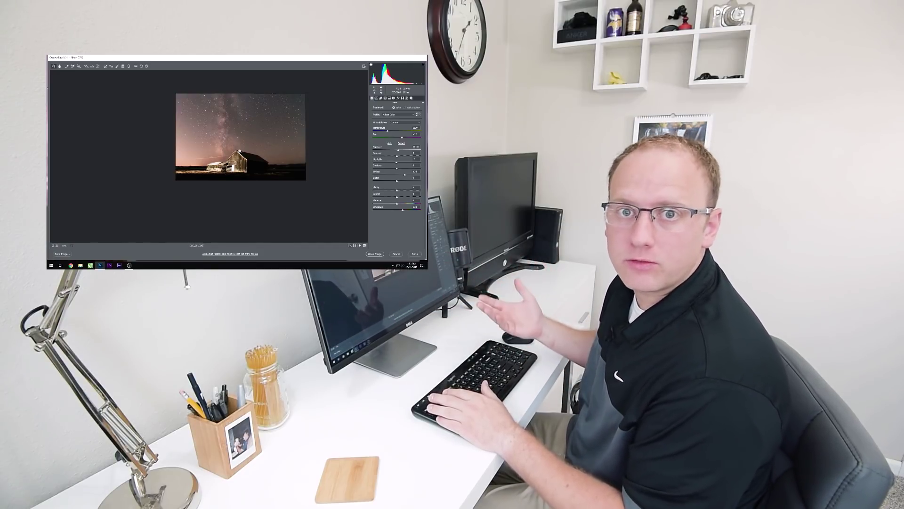
click(242, 129)
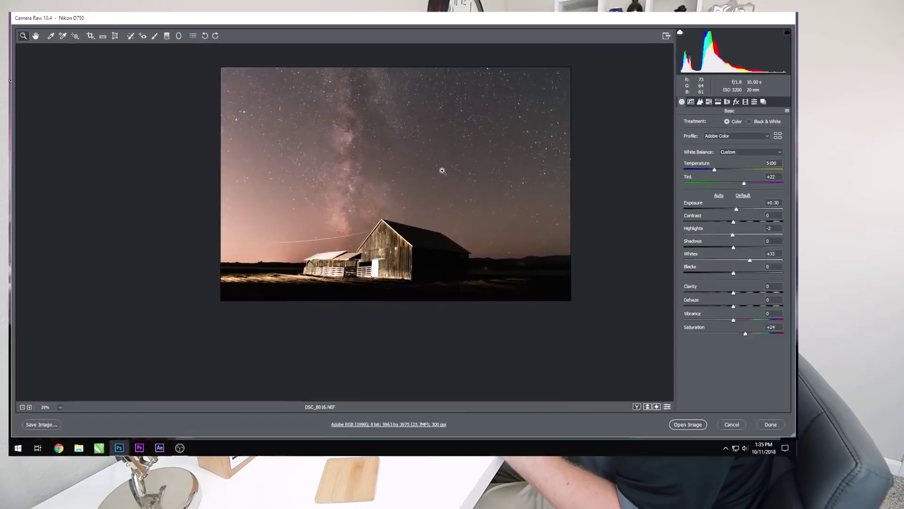
click(219, 162)
alt+click(206, 153)
click(209, 154)
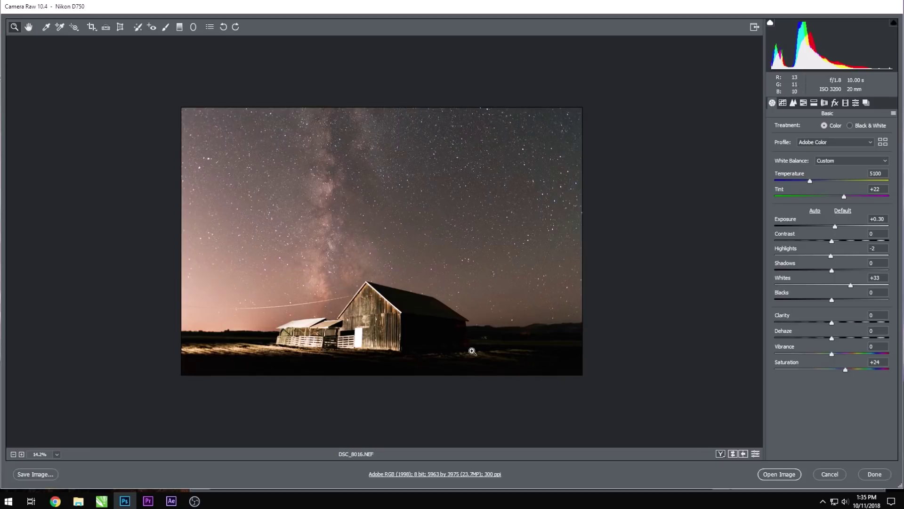
Step: Heal away the small light near the horizon with a size-10 Spot Removal brush
drag(488, 343, 515, 374)
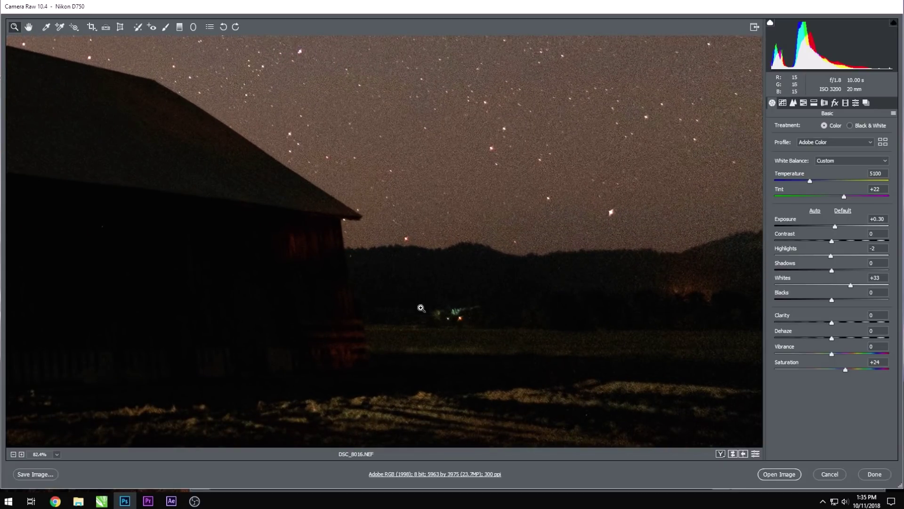
key(ctrl+minus)
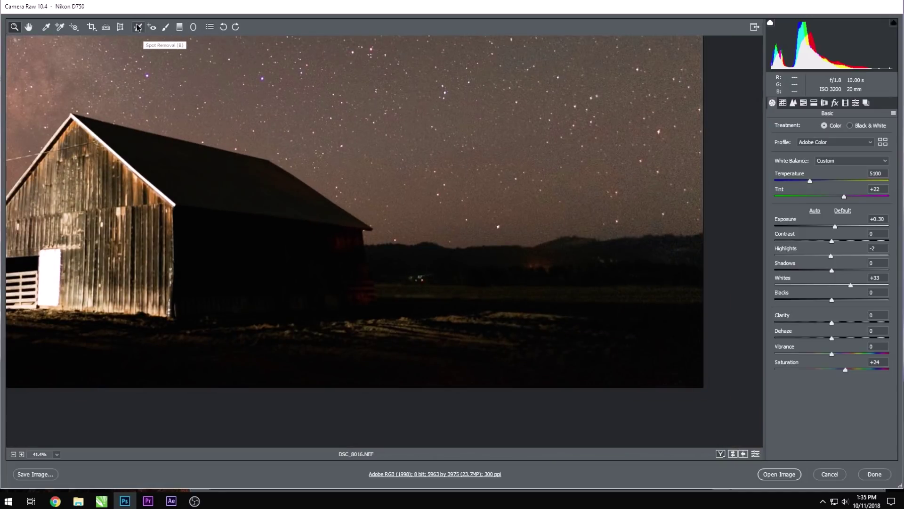
click(137, 27)
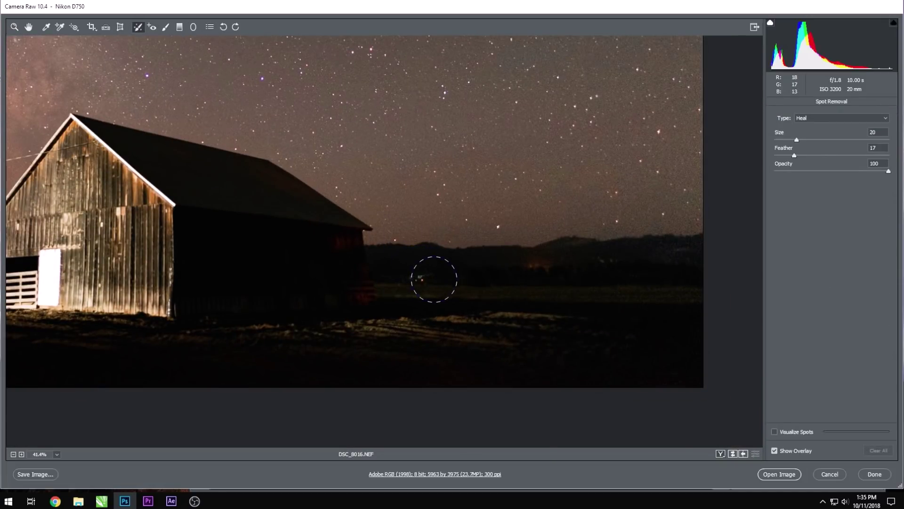
key(bracketleft)
key(bracketleft)
key(bracketleft)
key(bracketleft)
key(bracketleft)
key(bracketleft)
drag(419, 274, 433, 277)
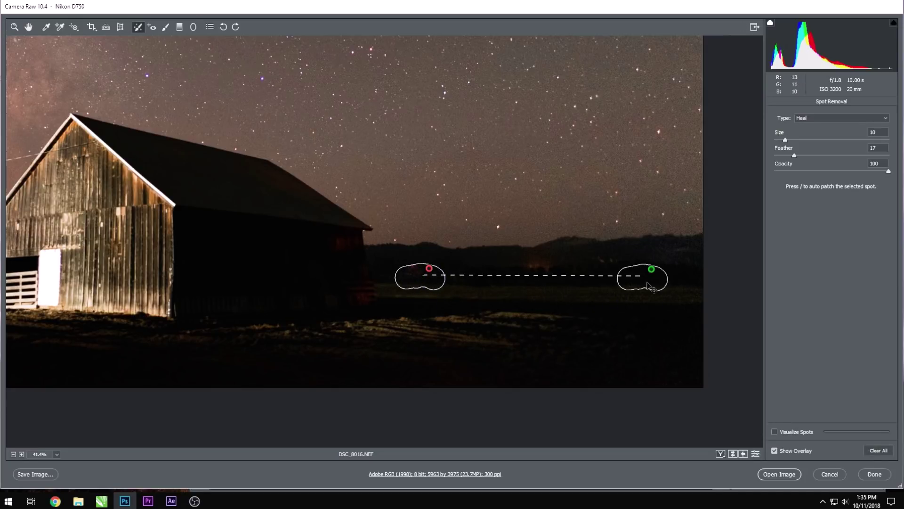
click(14, 27)
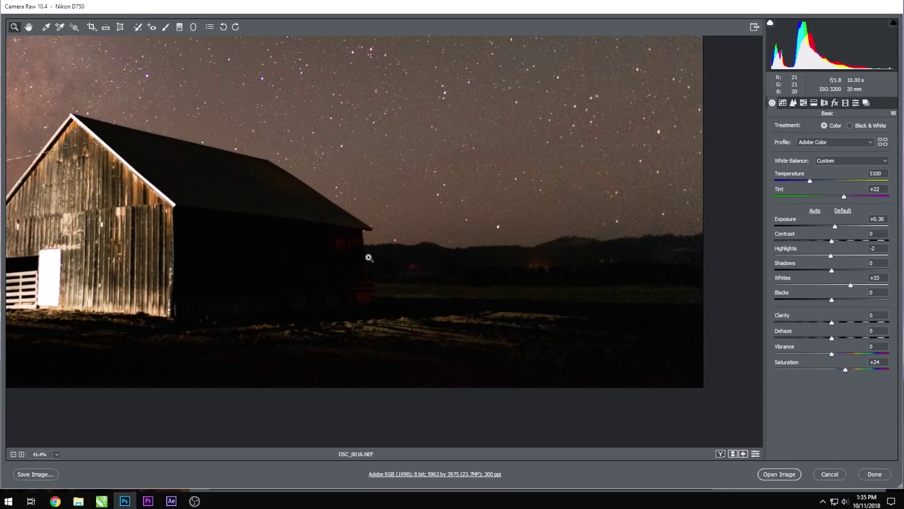
Step: Heal the reddish spot right of the barn, then fit the whole photo in view
alt+click(360, 268)
click(367, 270)
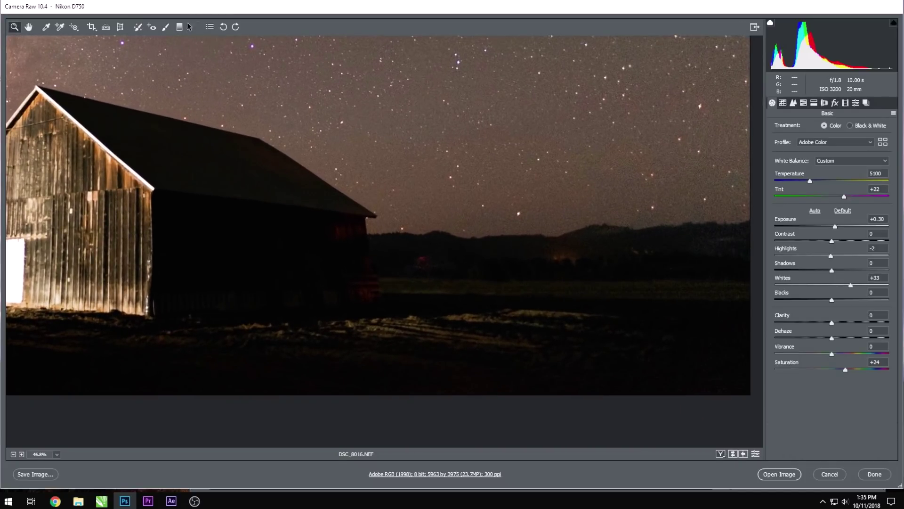
click(139, 27)
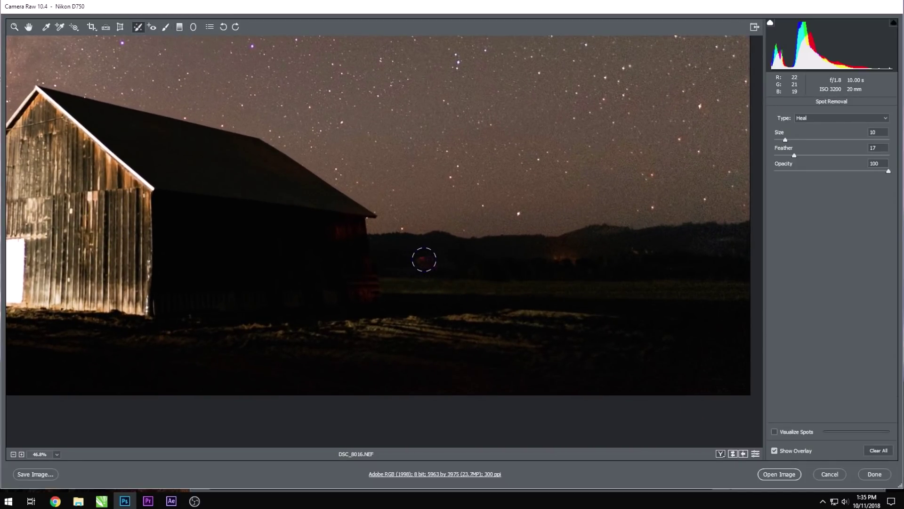
drag(424, 259, 417, 259)
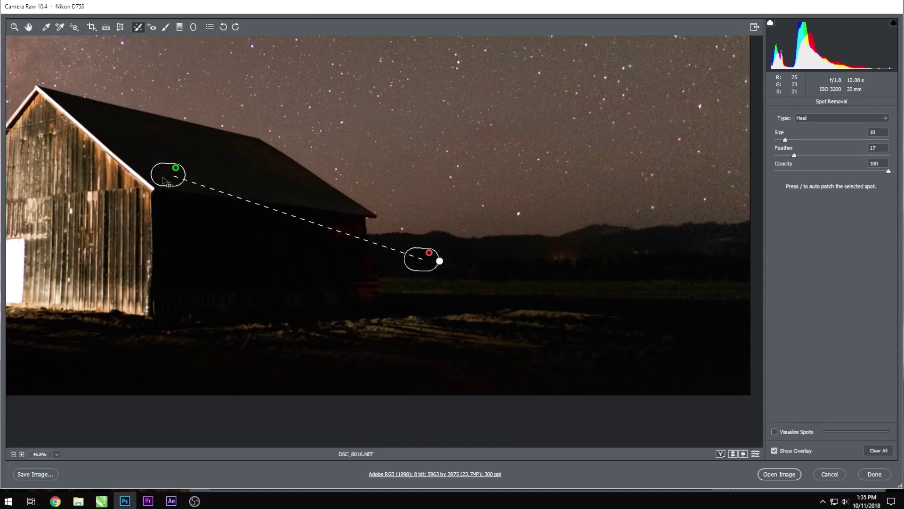
click(14, 27)
alt+click(378, 278)
key(ctrl+0)
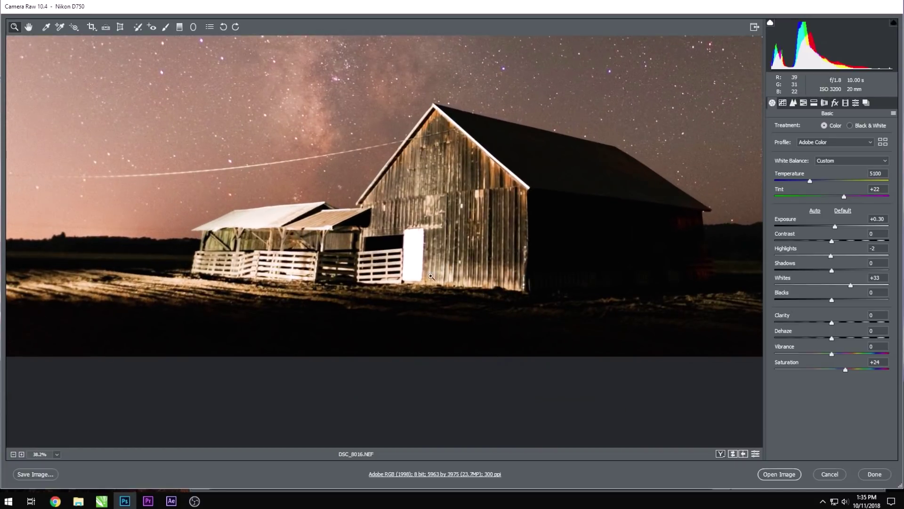
Step: Heal over the white barn door, sampling the source from plain siding further right
click(430, 276)
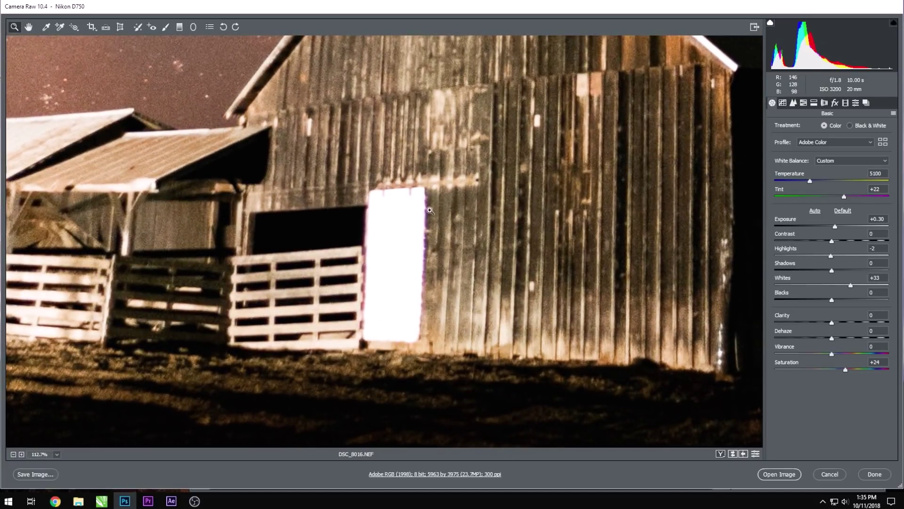
key(ctrl+minus)
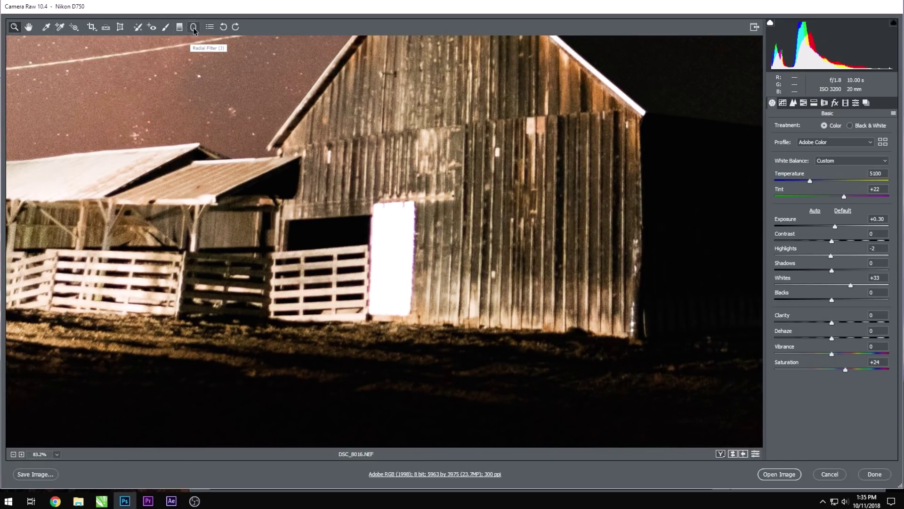
click(138, 27)
mouse_move(381, 282)
mouse_down()
mouse_move(389, 304)
mouse_move(407, 275)
mouse_move(406, 214)
mouse_move(390, 222)
mouse_move(390, 269)
mouse_move(380, 218)
mouse_move(383, 270)
mouse_move(382, 232)
mouse_move(395, 222)
mouse_move(402, 246)
mouse_move(386, 294)
mouse_move(380, 287)
mouse_up()
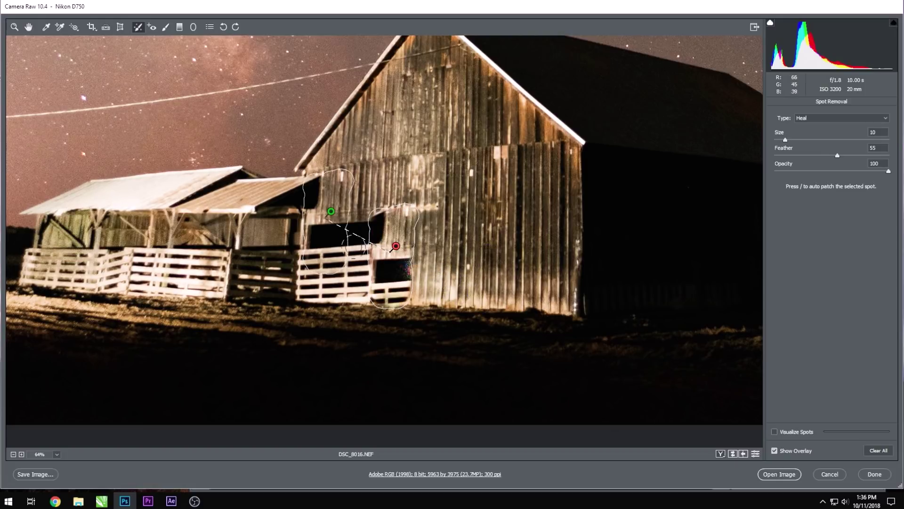
drag(330, 226, 450, 251)
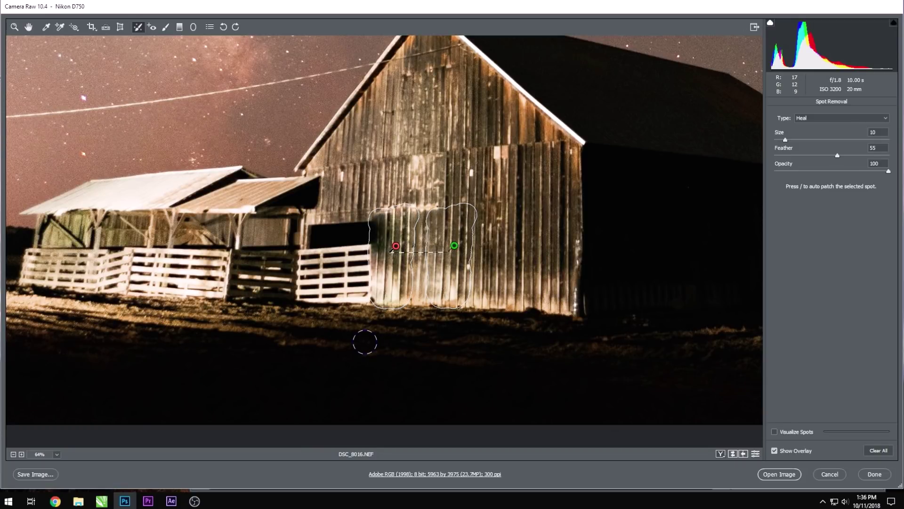
drag(446, 278, 455, 279)
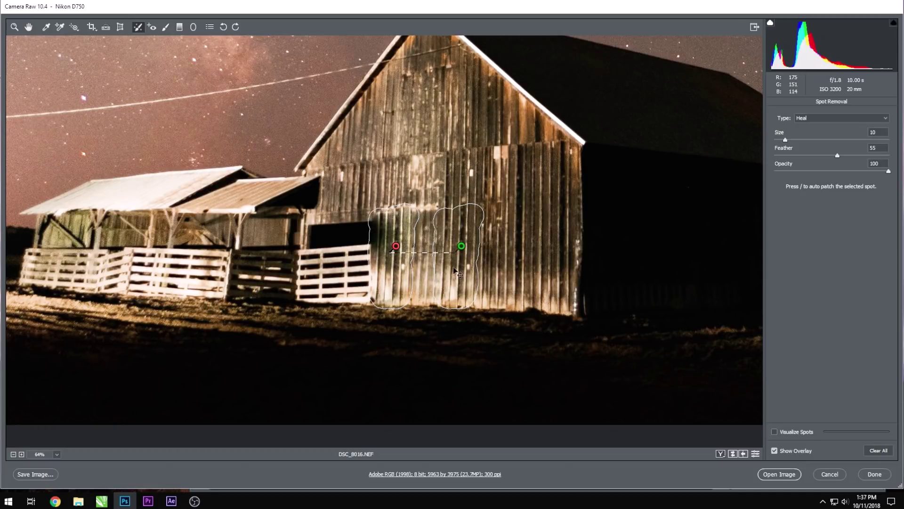
drag(464, 259, 501, 262)
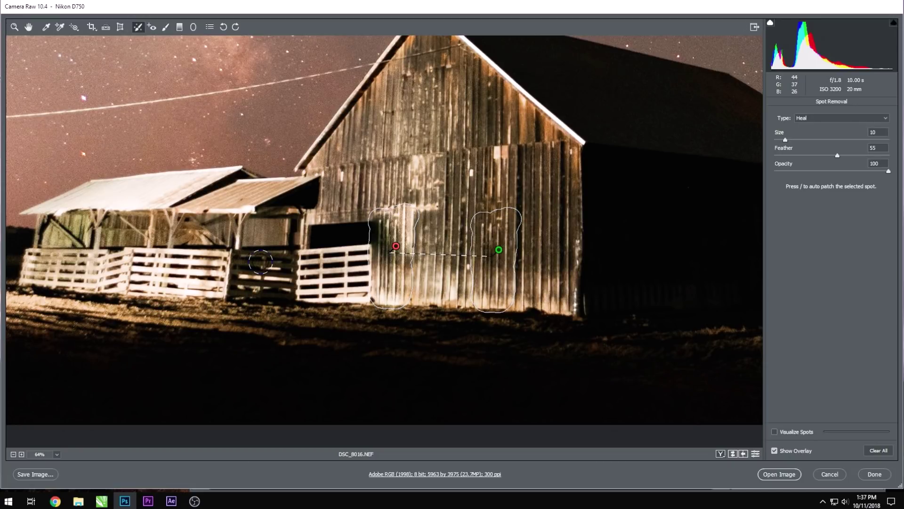
Step: Leave spot healing and fit the whole barn photo in the preview
key(z)
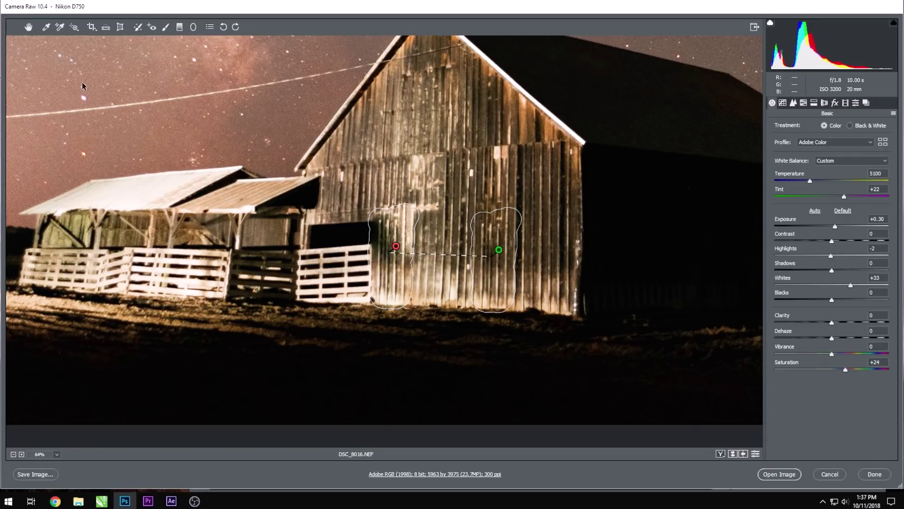
key(ctrl+0)
alt+click(315, 259)
alt+click(366, 287)
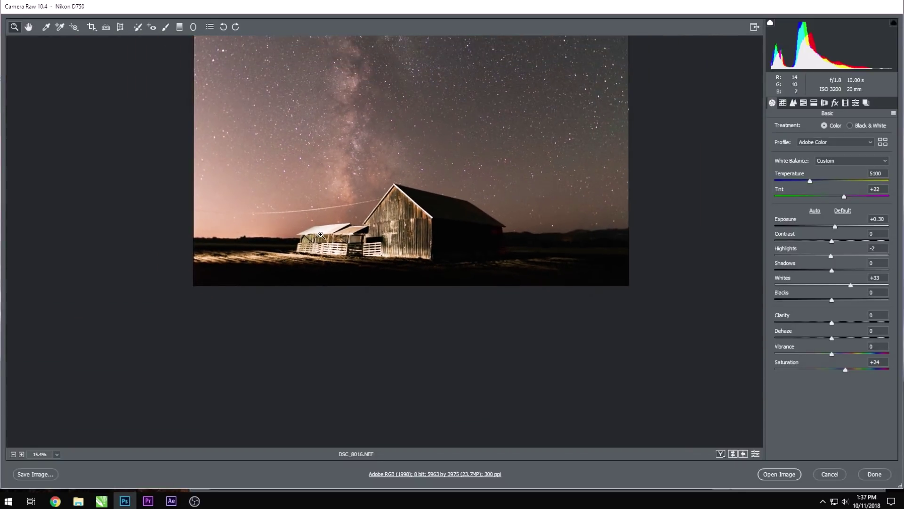
scroll(367, 212, up, 1)
scroll(484, 232, down, 2)
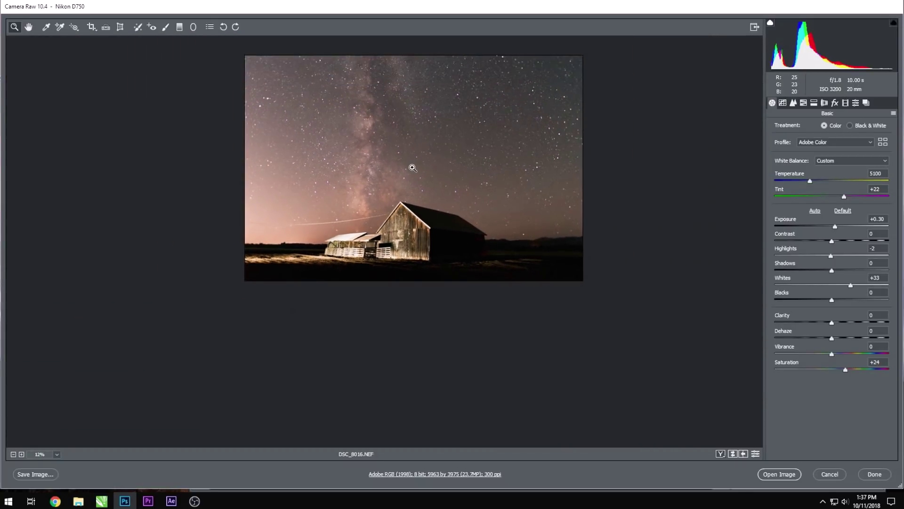
scroll(412, 167, up, 3)
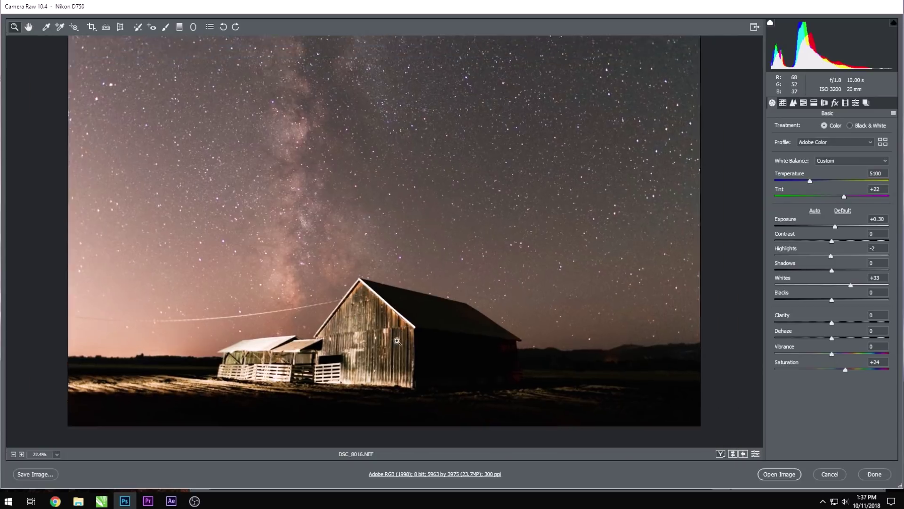
scroll(397, 340, down, 2)
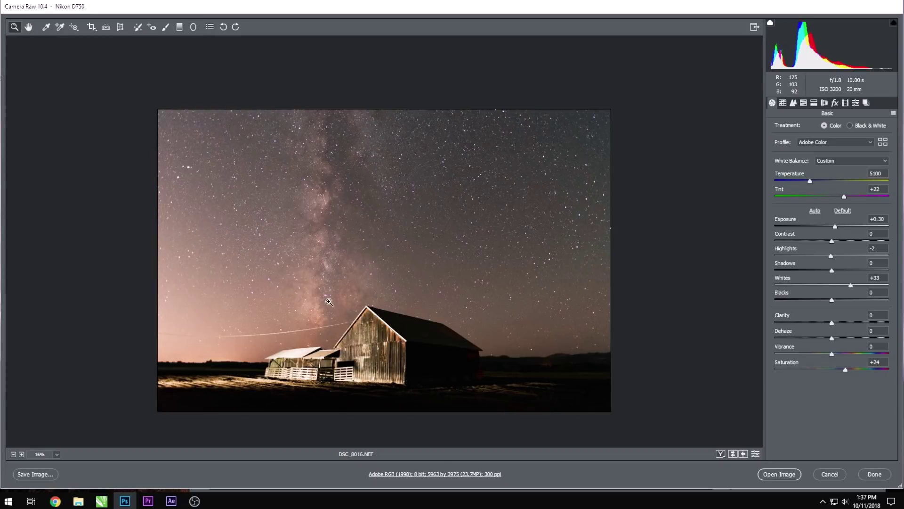
Step: Draw a rotated oval radial filter along the Milky Way and reset it to neutral
click(193, 27)
drag(328, 137, 398, 310)
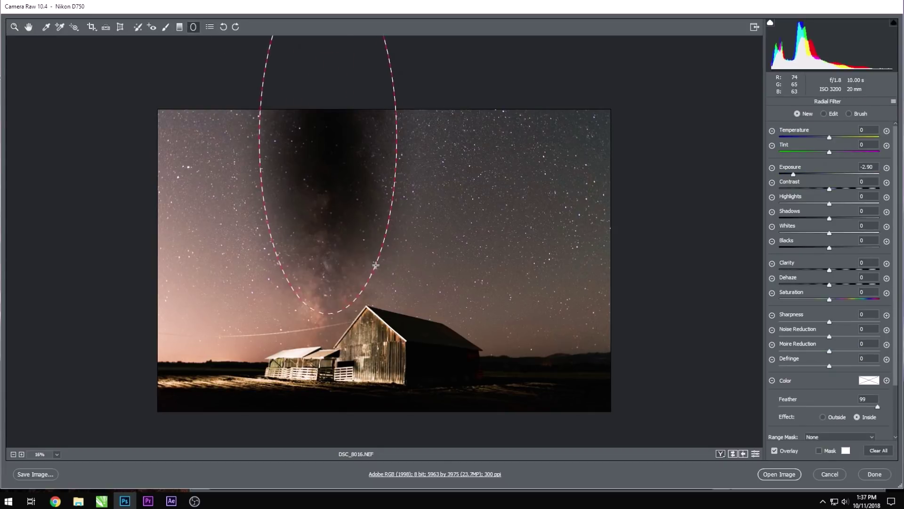
mouse_move(343, 222)
mouse_down()
mouse_move(339, 269)
mouse_move(353, 245)
mouse_up()
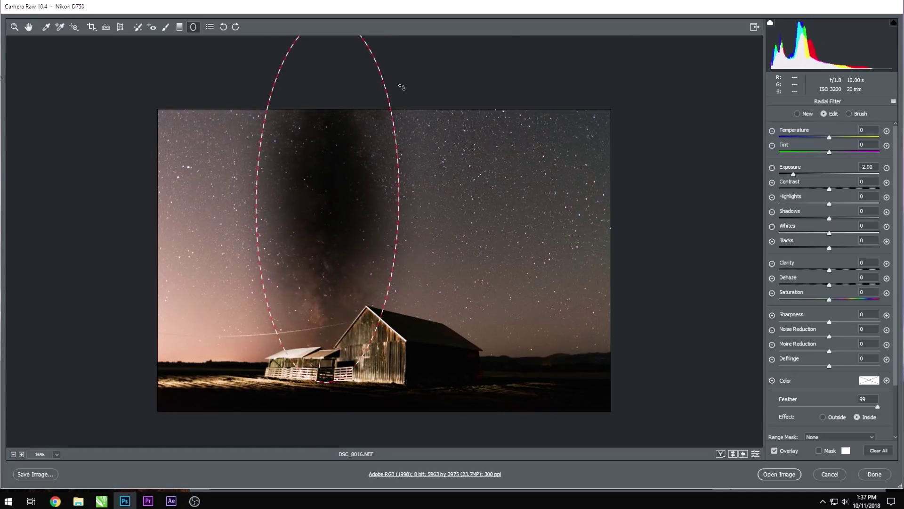
drag(403, 87, 336, 176)
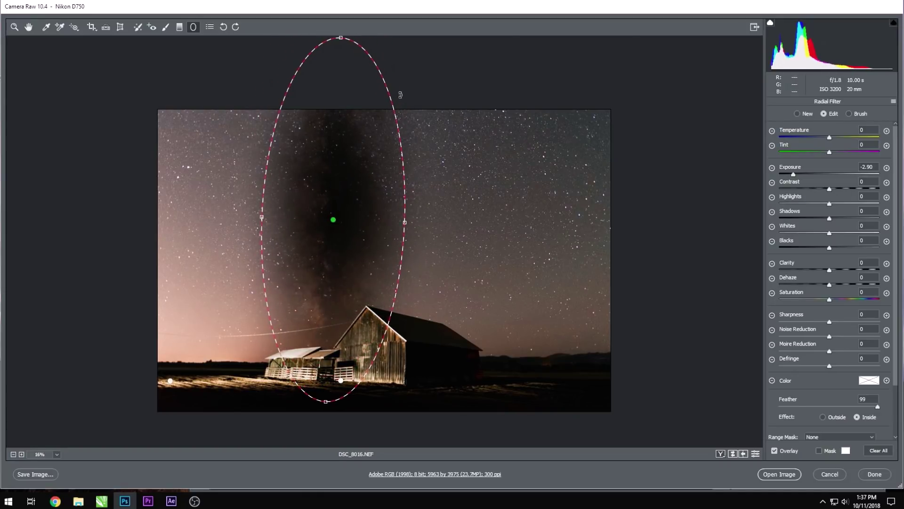
drag(398, 93, 404, 92)
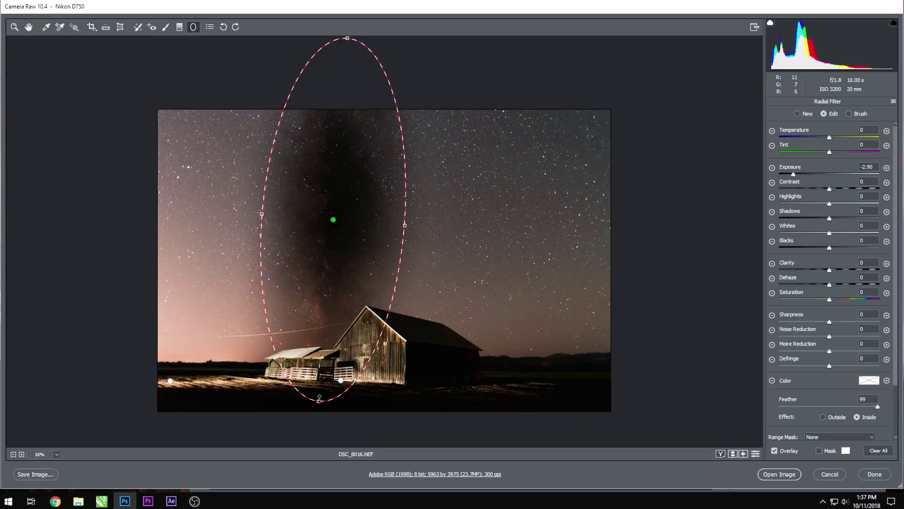
drag(319, 401, 330, 357)
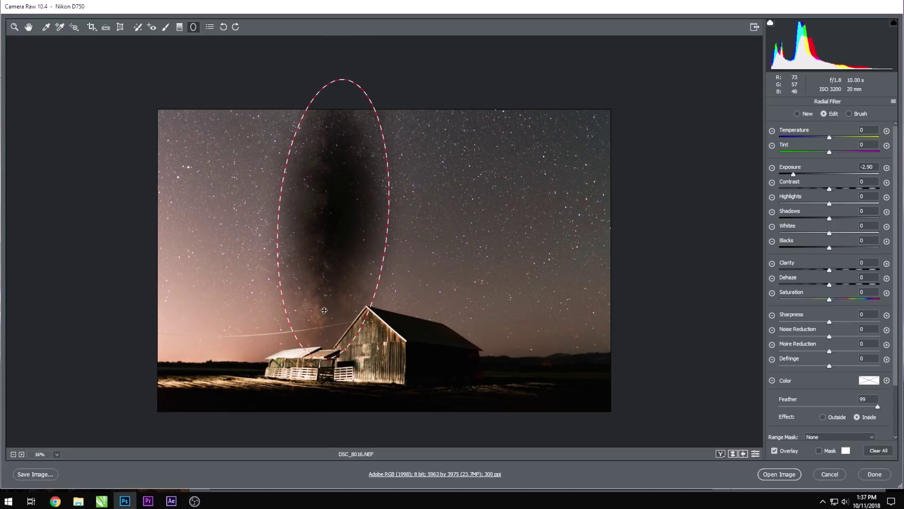
drag(324, 310, 321, 314)
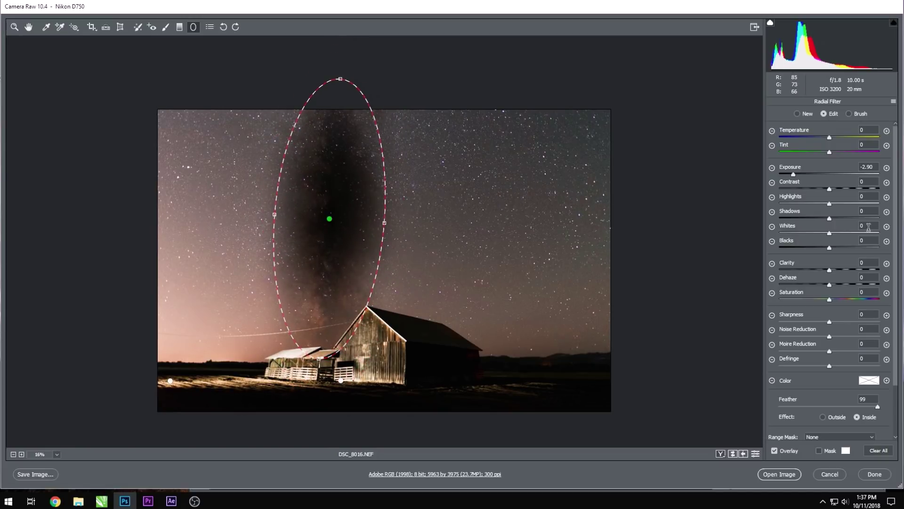
click(894, 101)
click(851, 125)
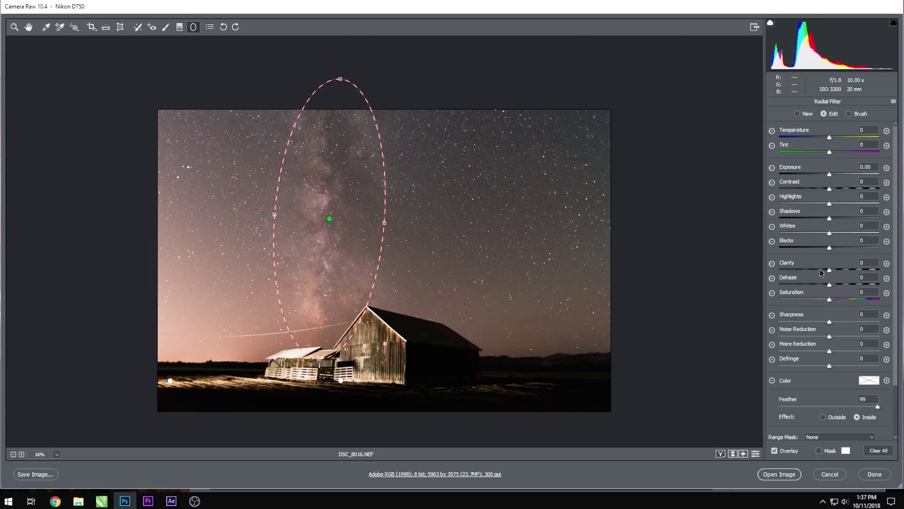
Step: Give the Milky Way oval Contrast +9, Shadows -24, Whites +18, Clarity +38, Dehaze +10
mouse_move(829, 269)
mouse_down()
mouse_move(895, 271)
mouse_move(836, 273)
mouse_move(834, 285)
mouse_up()
drag(830, 234, 840, 235)
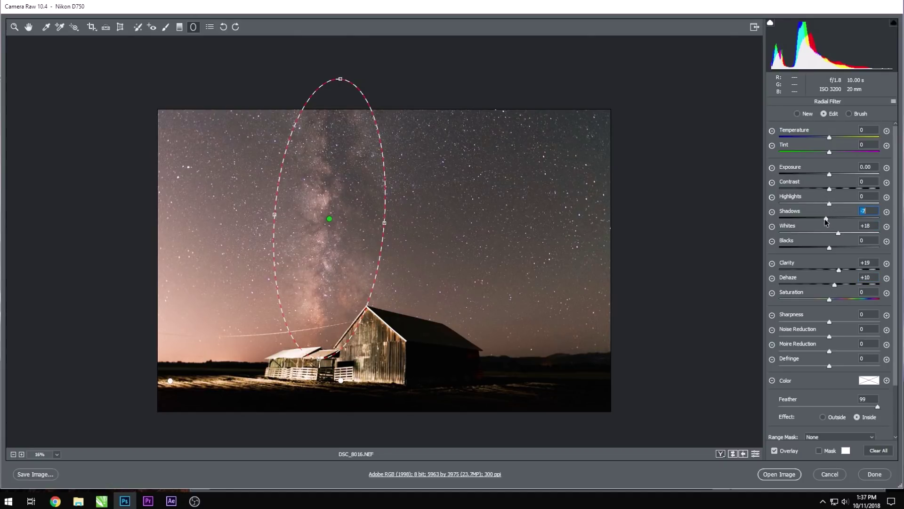
drag(830, 189, 835, 191)
drag(839, 269, 848, 272)
mouse_move(341, 266)
mouse_down()
mouse_move(760, 234)
mouse_move(378, 192)
mouse_move(326, 256)
mouse_up()
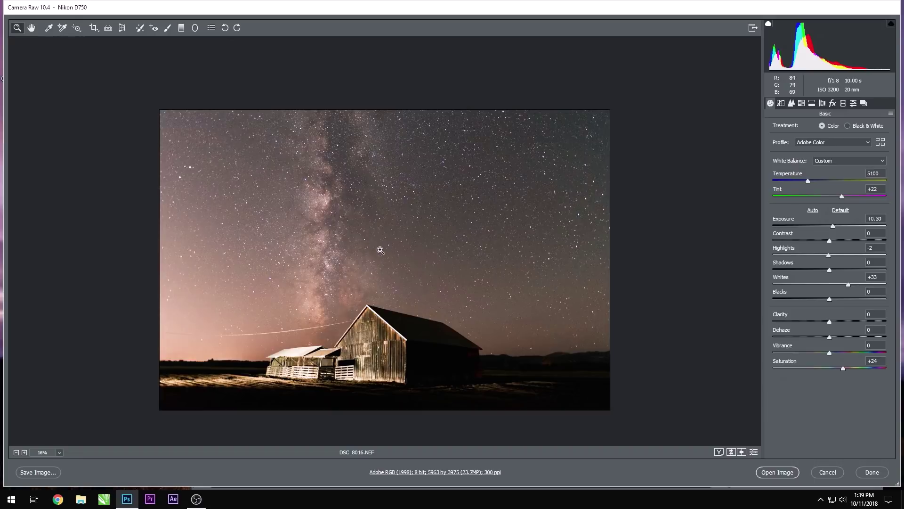
Step: Raise Tint from +22 to +44 for a magenta-purple sky, then zoom in on the stars
alt+click(381, 250)
drag(843, 196, 859, 210)
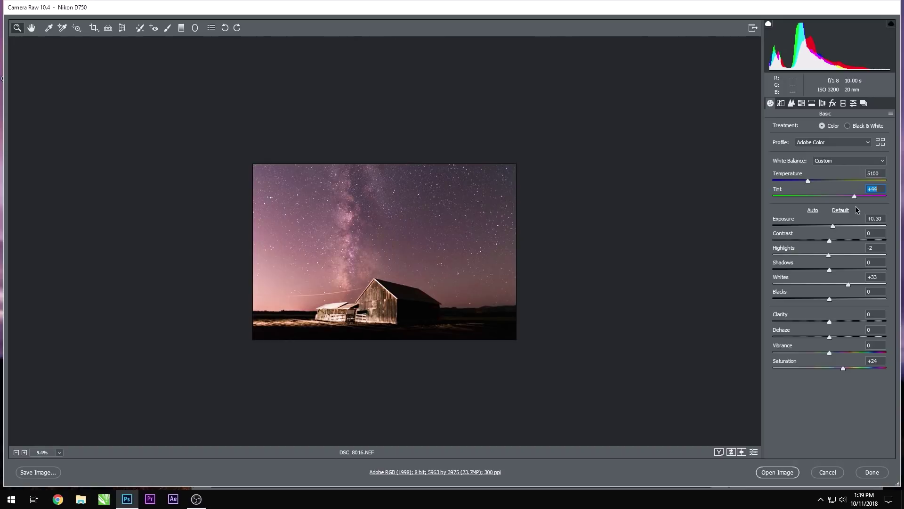
click(375, 234)
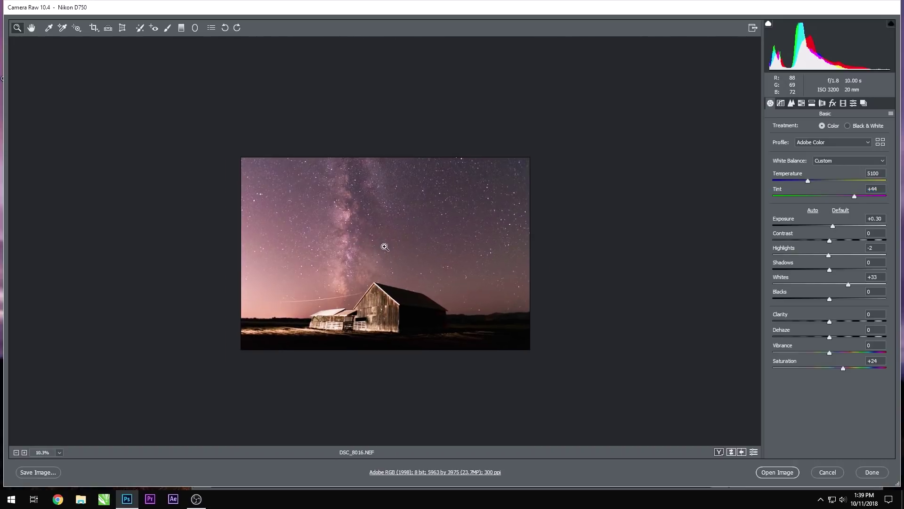
scroll(409, 262, down, 3)
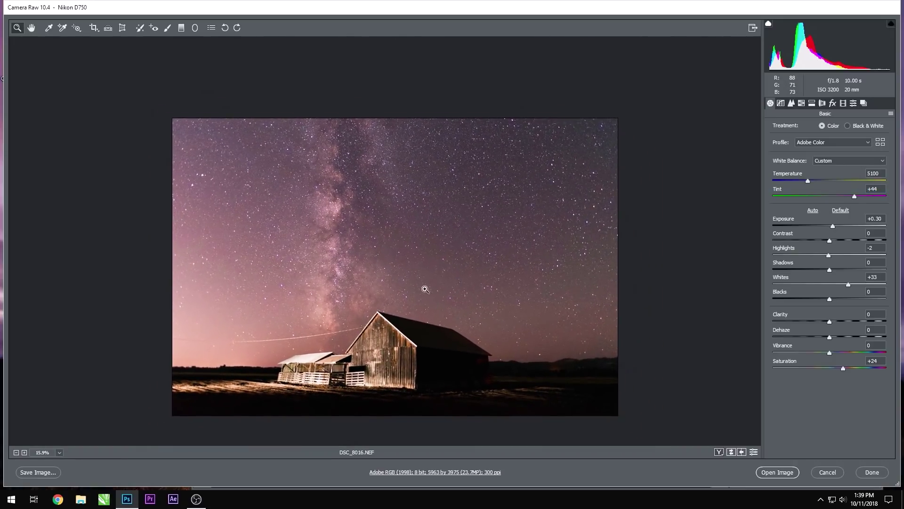
scroll(466, 267, up, 5)
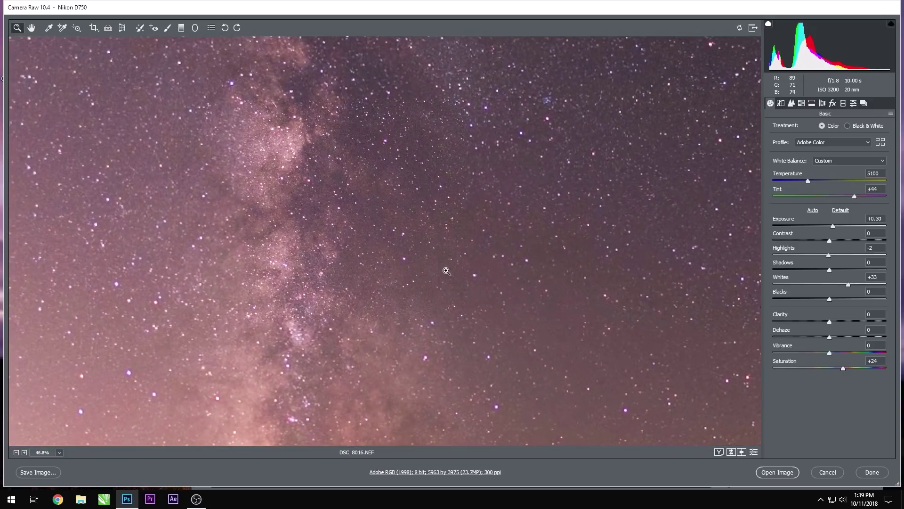
scroll(469, 278, up, 2)
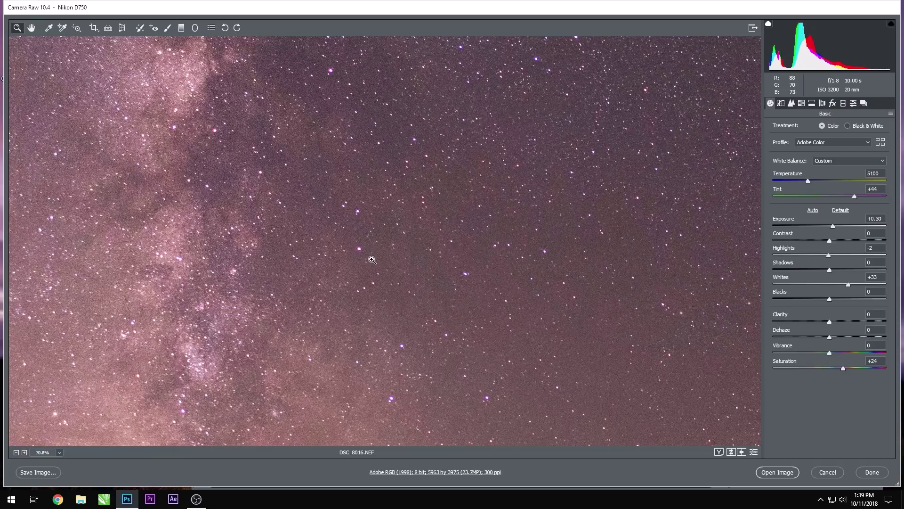
Step: Set manual Defringe Purple Amount to 2 at Purple Hue 30/70, checking the stars up close
click(824, 105)
click(802, 125)
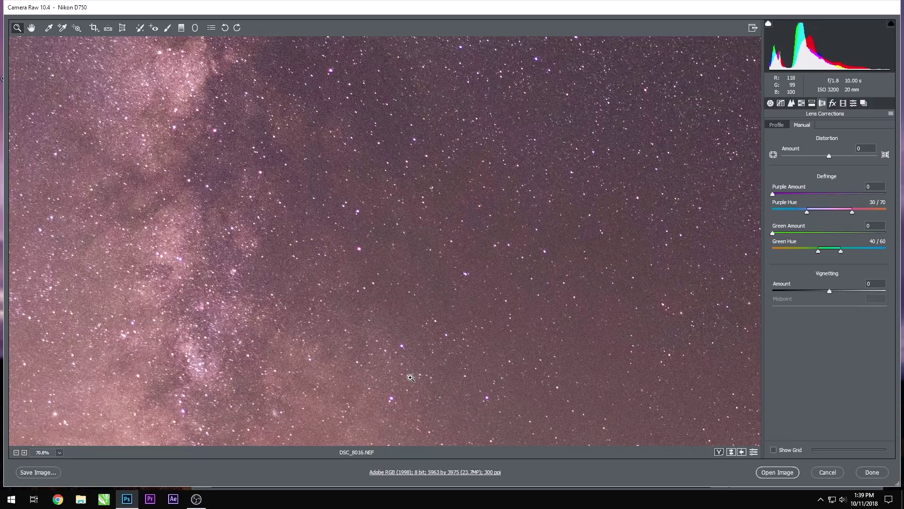
key(ctrl+0)
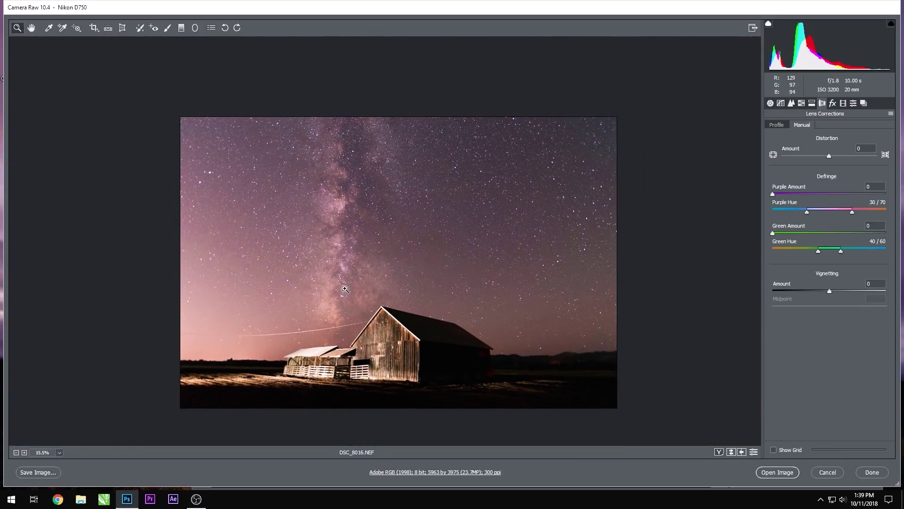
click(416, 216)
click(409, 198)
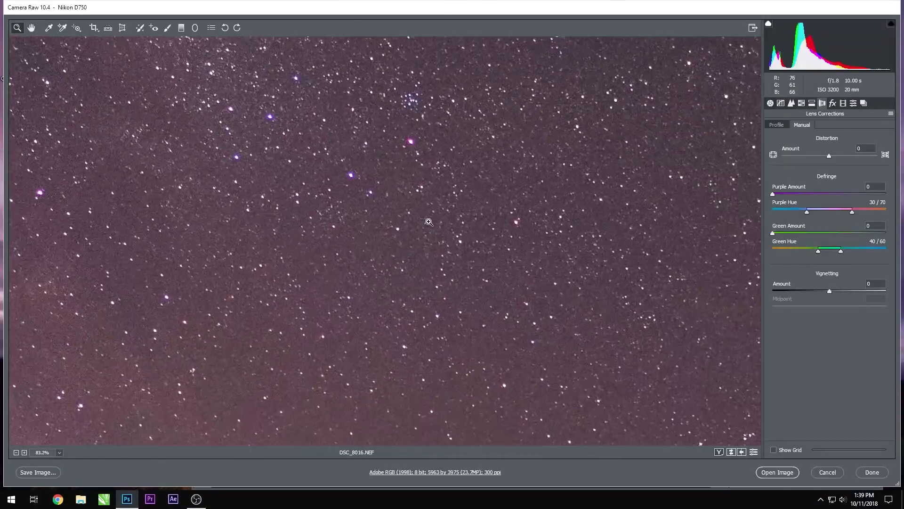
click(796, 193)
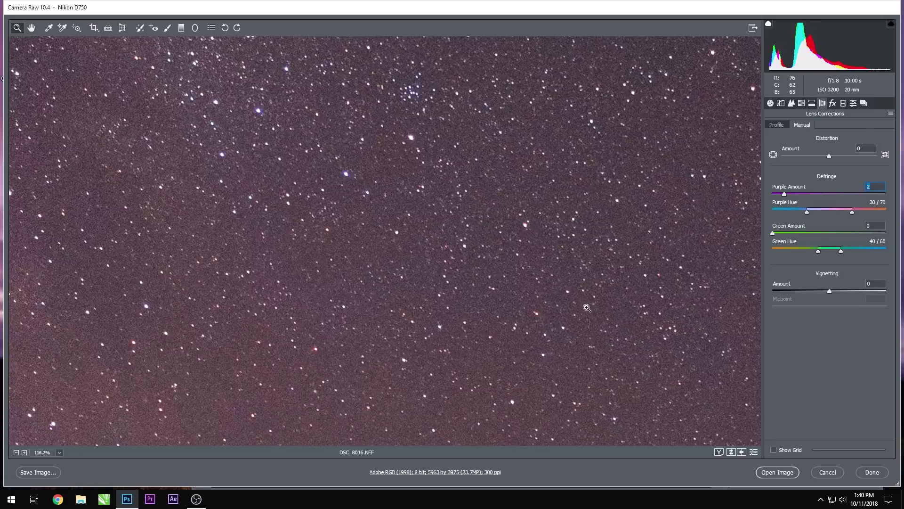
key(ctrl+0)
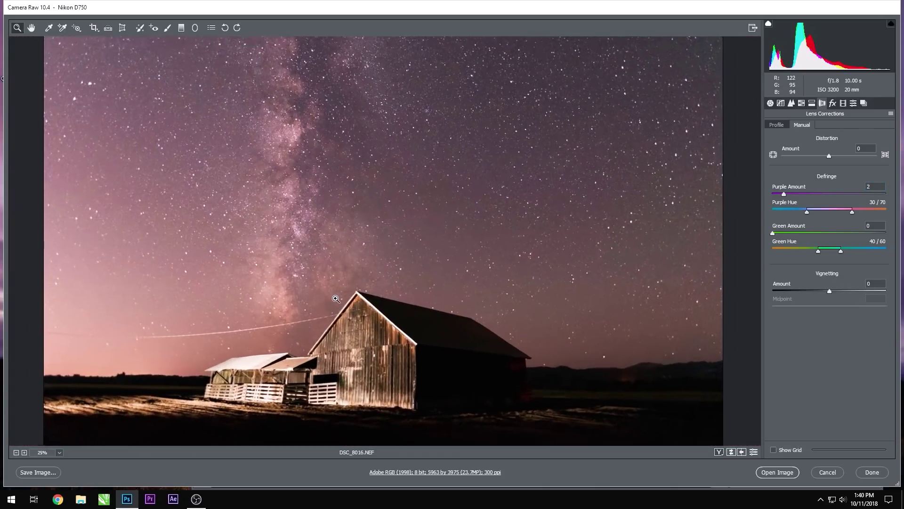
key(ctrl+minus)
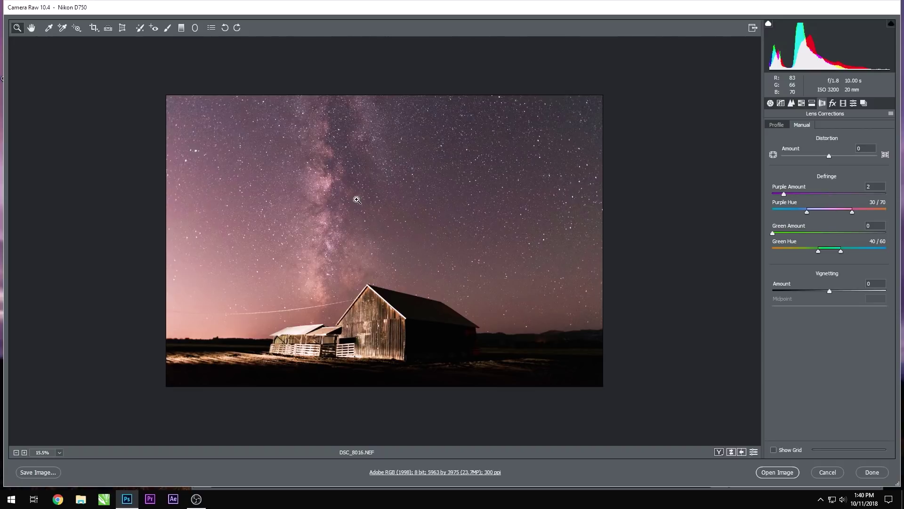
Step: Keep profile corrections on with Vignetting at 90, and set a manual Vignetting Amount of -43
click(776, 125)
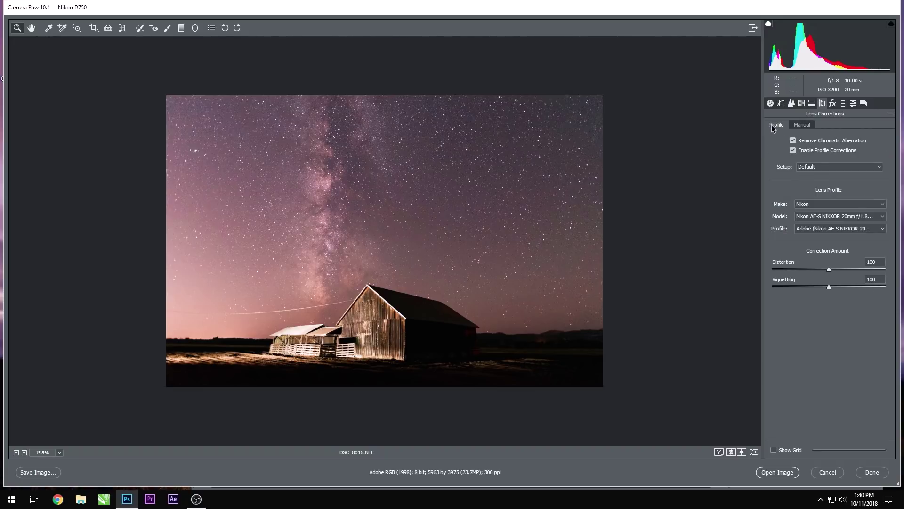
click(794, 150)
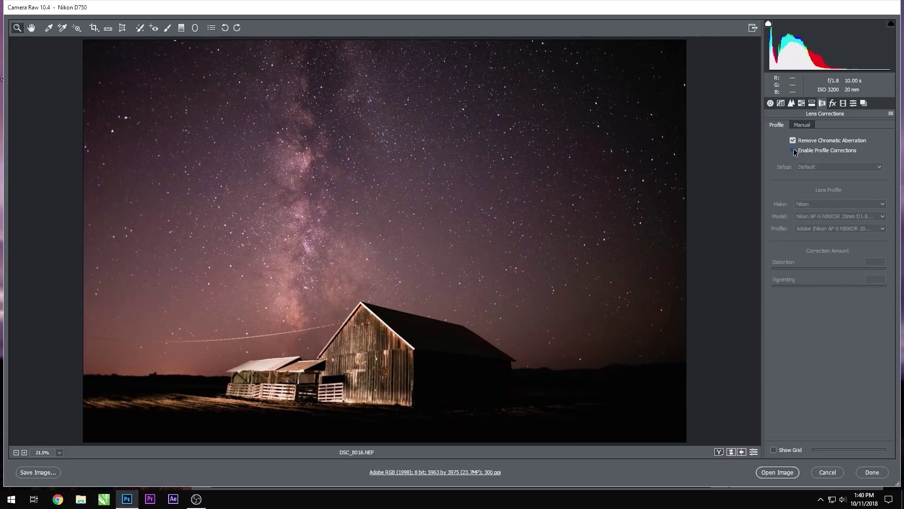
click(793, 151)
click(793, 151)
click(793, 150)
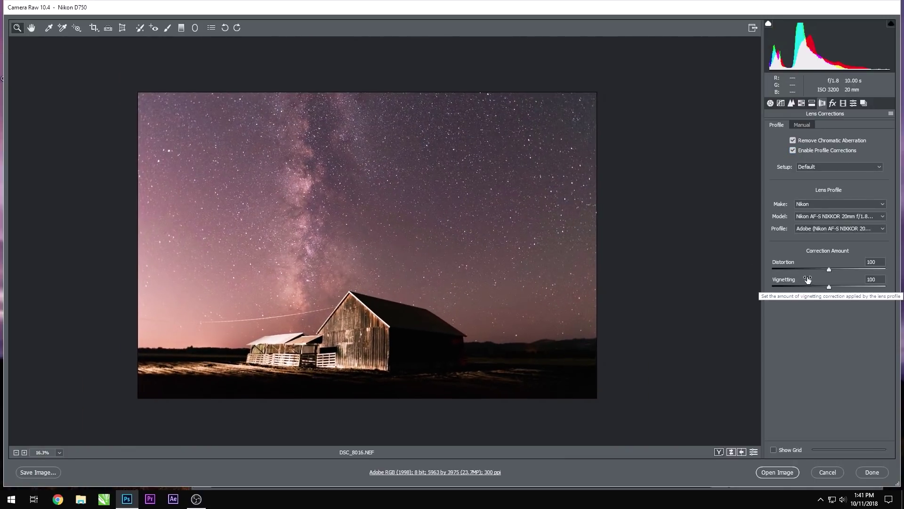
mouse_move(829, 285)
mouse_down()
mouse_move(815, 291)
mouse_move(823, 292)
mouse_up()
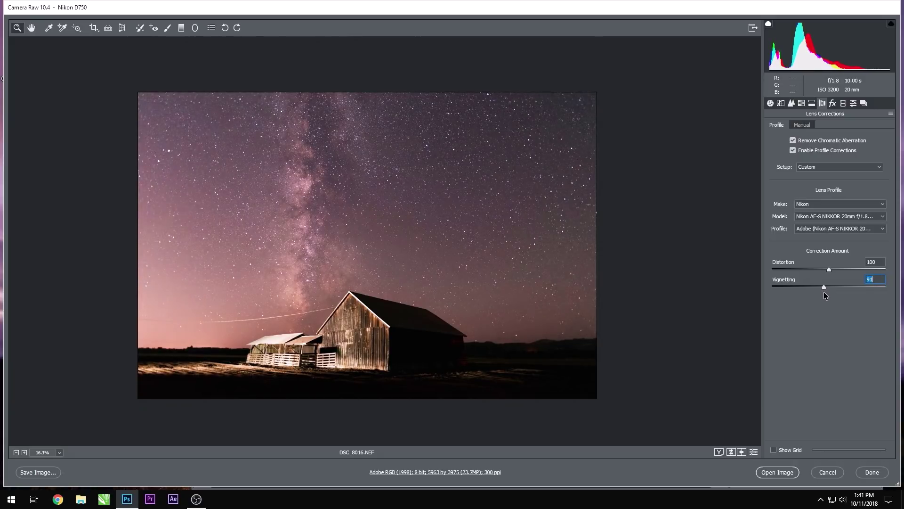
click(804, 126)
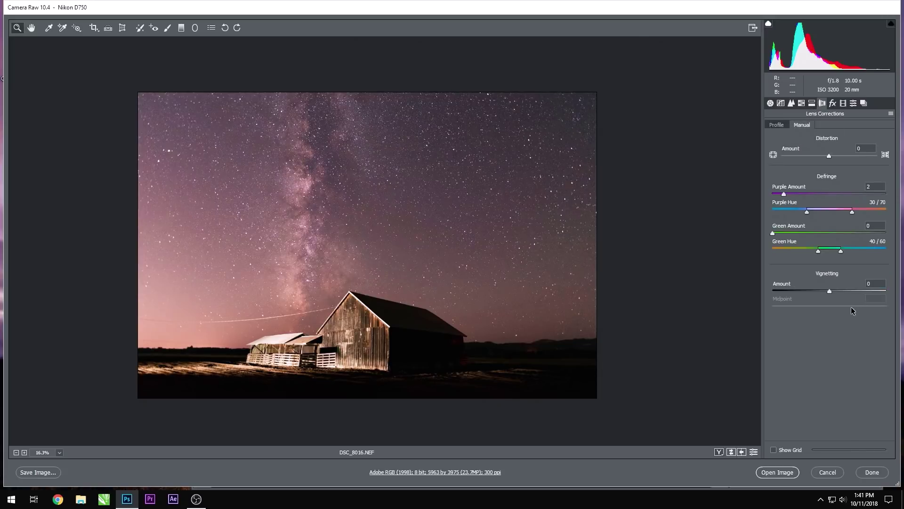
drag(829, 291, 806, 293)
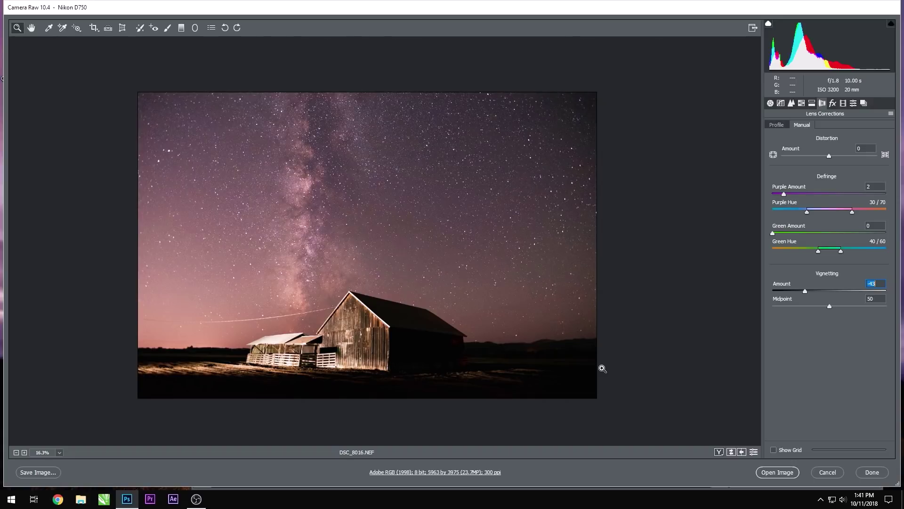
key(q)
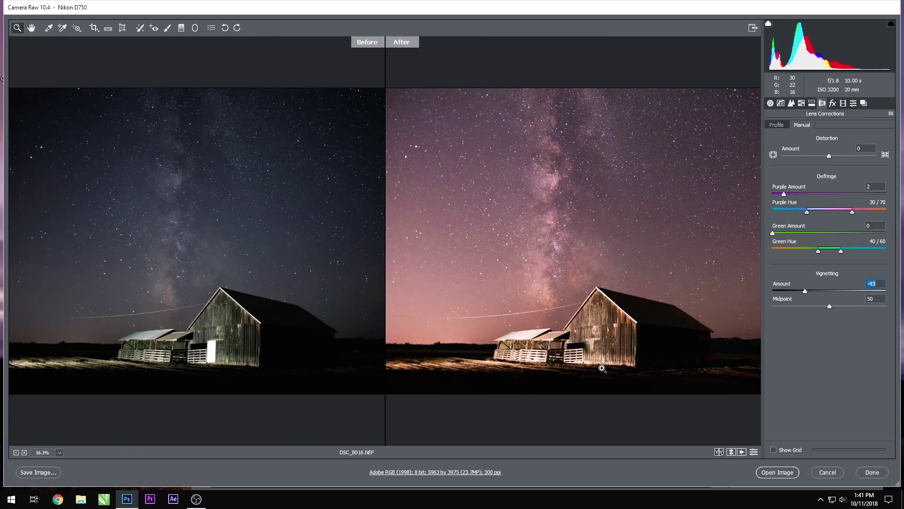
key(q)
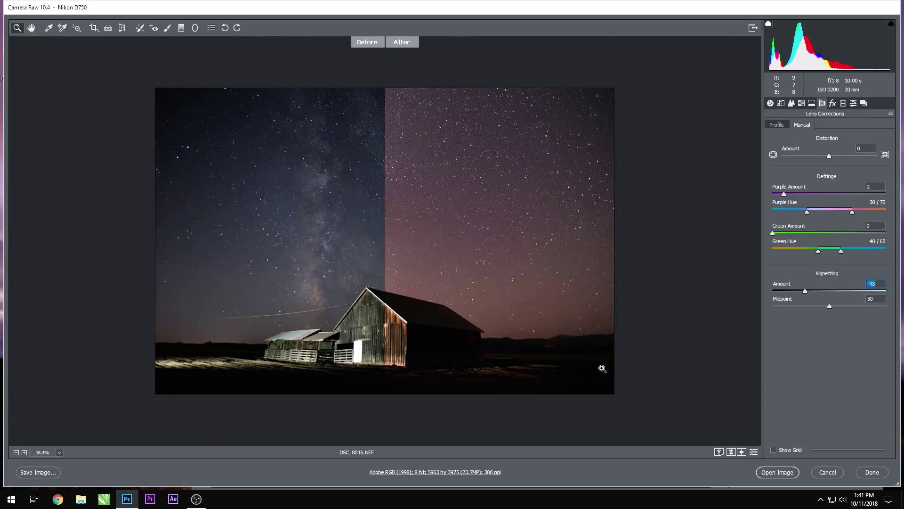
key(q)
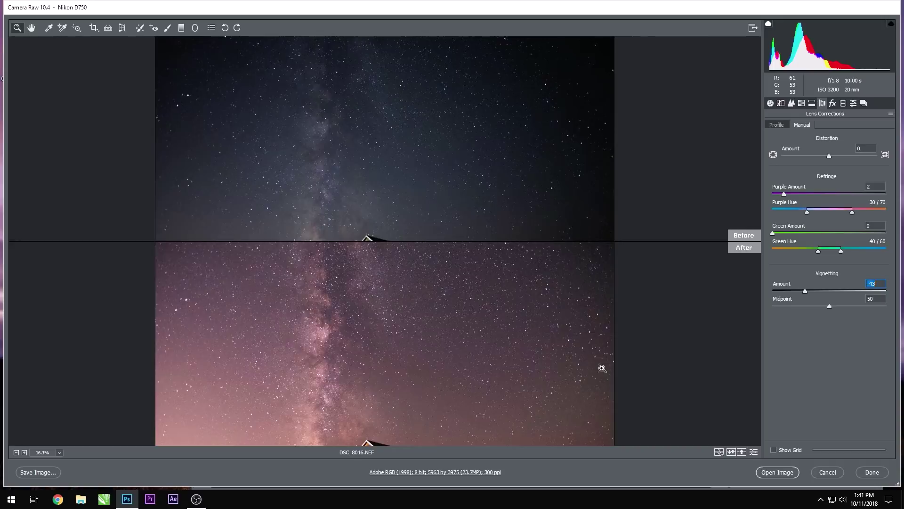
key(q)
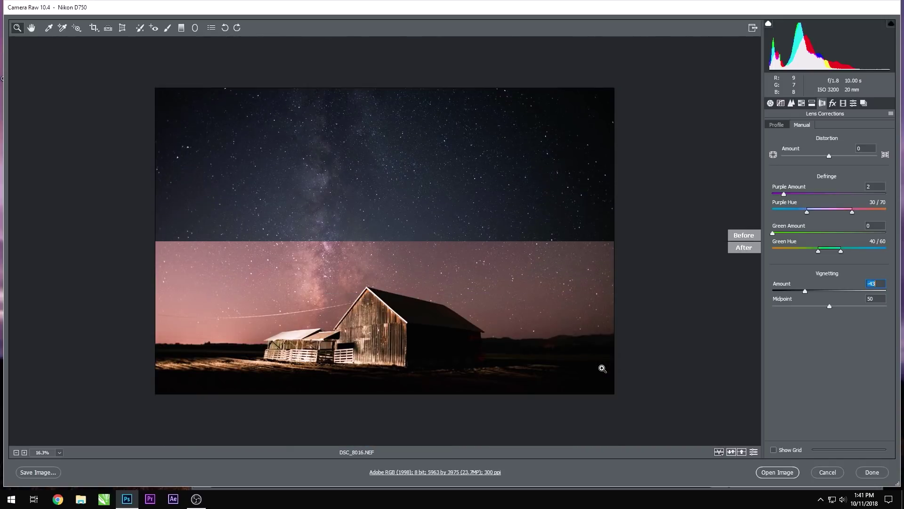
key(q)
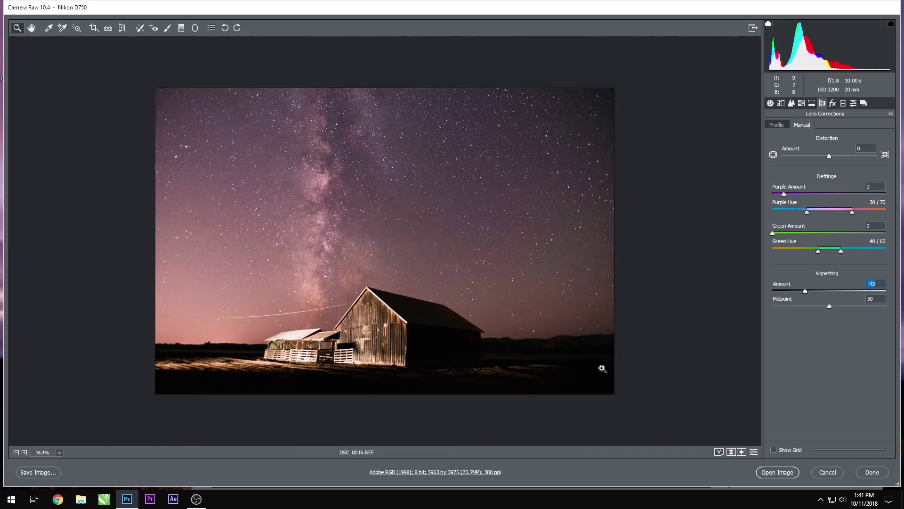
Step: Open the graded barn photo in a maximized Photoshop and add a Curves adjustment layer
click(778, 473)
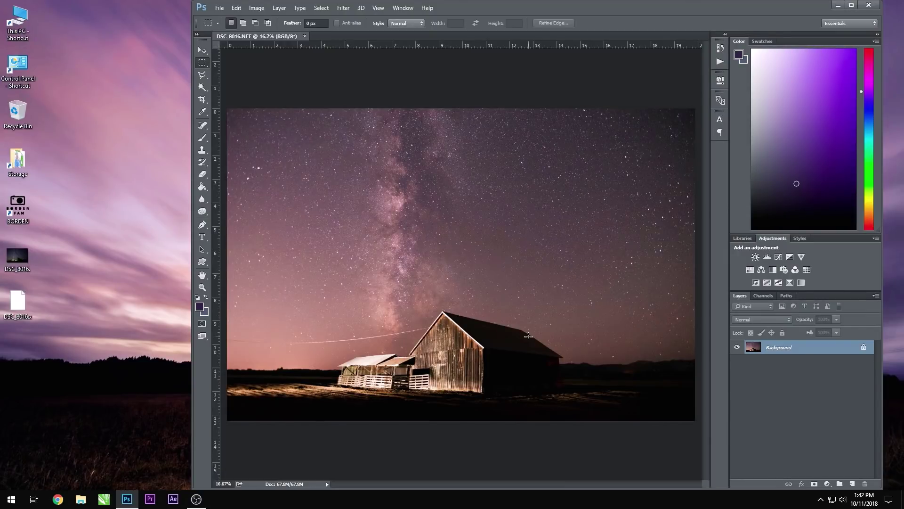
click(852, 5)
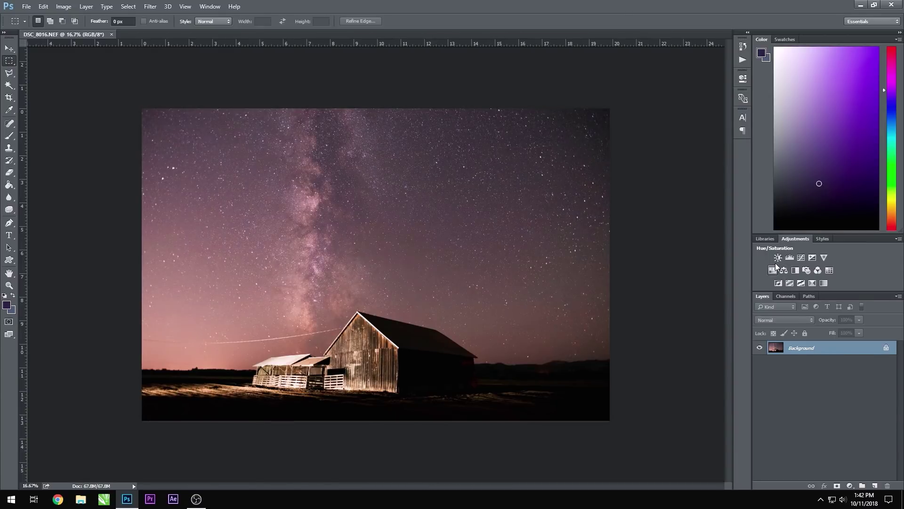
click(802, 259)
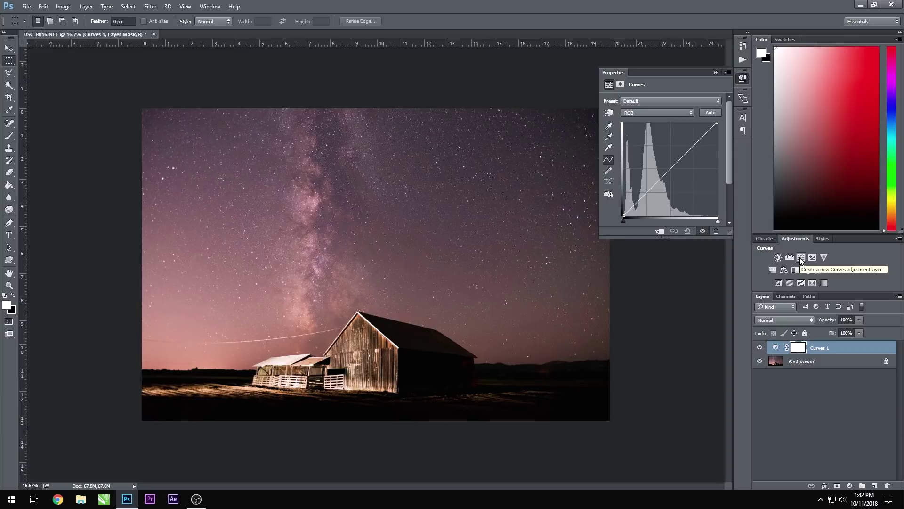
Step: Add control points to the RGB curve and lift the black point for a faded, matte look
click(623, 217)
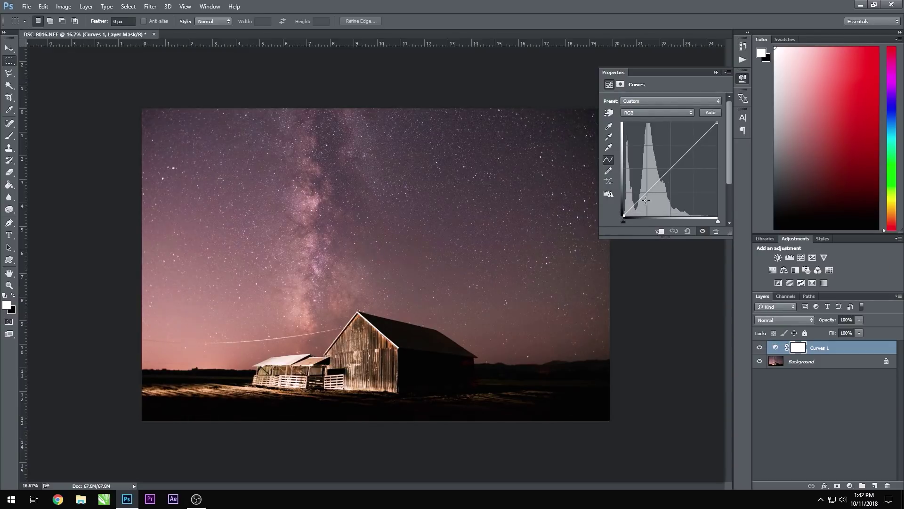
drag(646, 192, 648, 191)
click(622, 215)
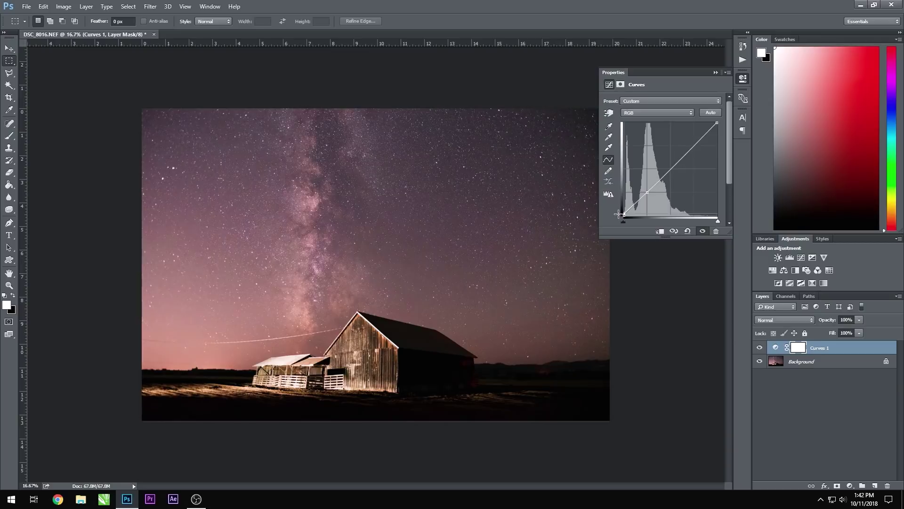
click(672, 167)
drag(673, 166, 671, 168)
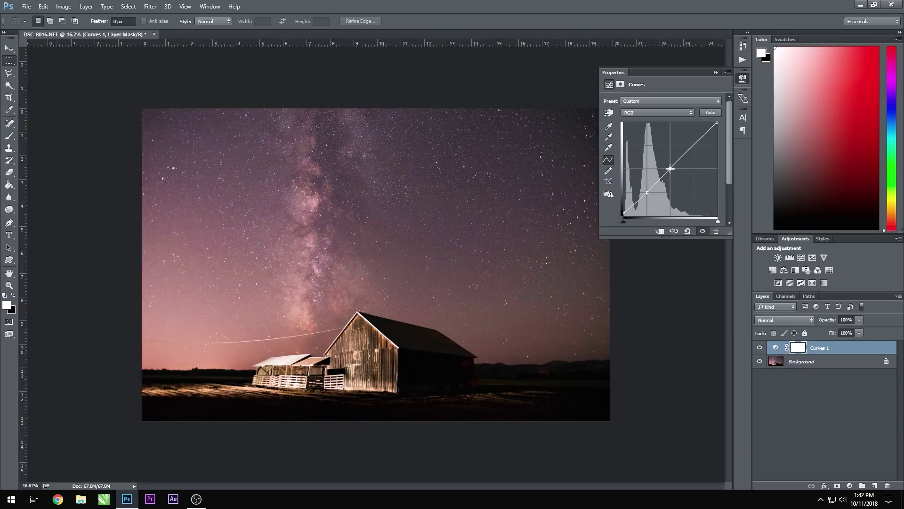
click(694, 145)
drag(624, 215, 622, 220)
drag(622, 215, 647, 190)
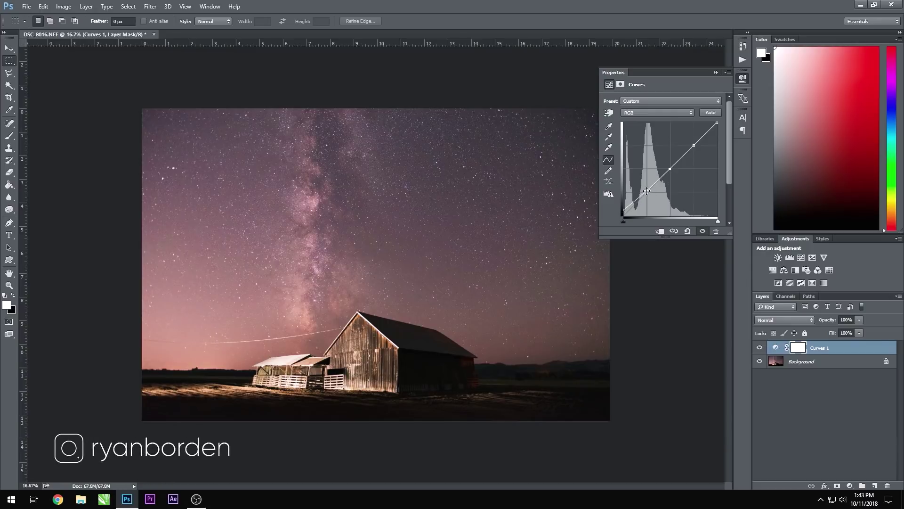
drag(647, 190, 621, 204)
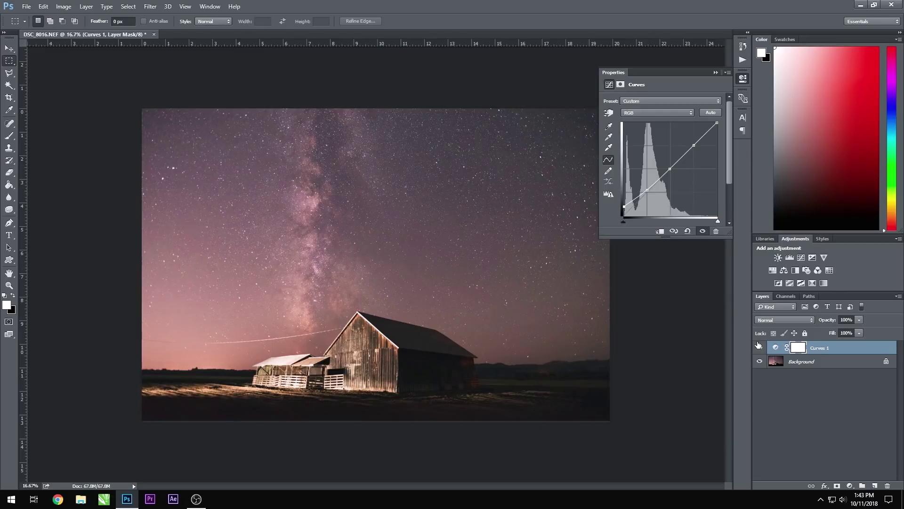
Step: Add a low point on Curves 1 pulled slightly down, nudging the black point while zooming in
click(759, 348)
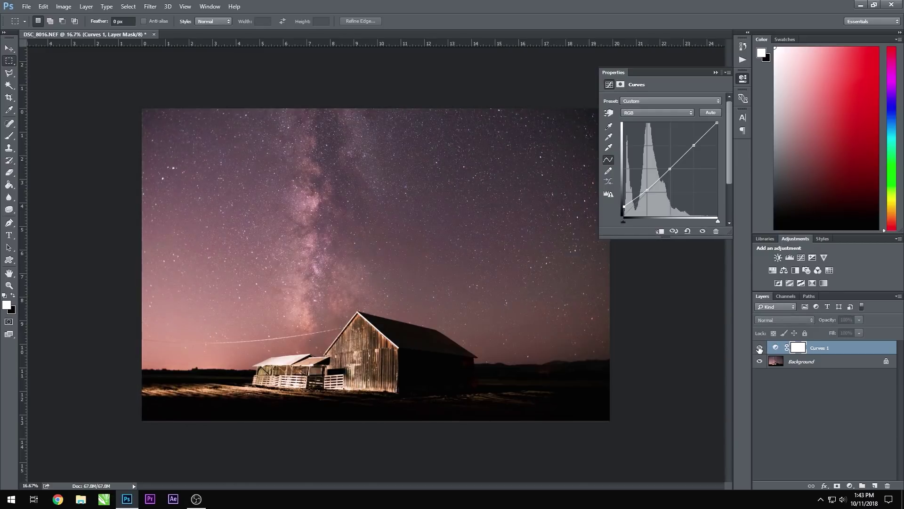
click(759, 348)
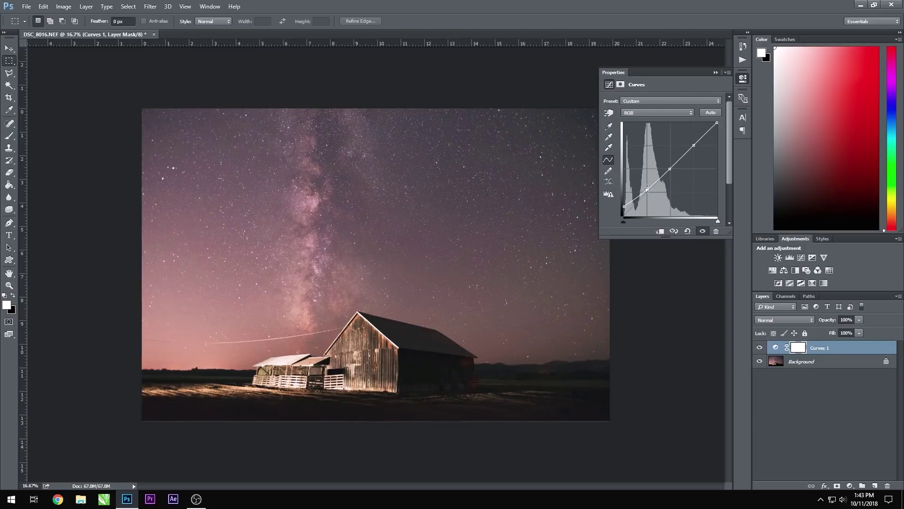
drag(647, 188, 624, 212)
key(z)
drag(424, 301, 413, 301)
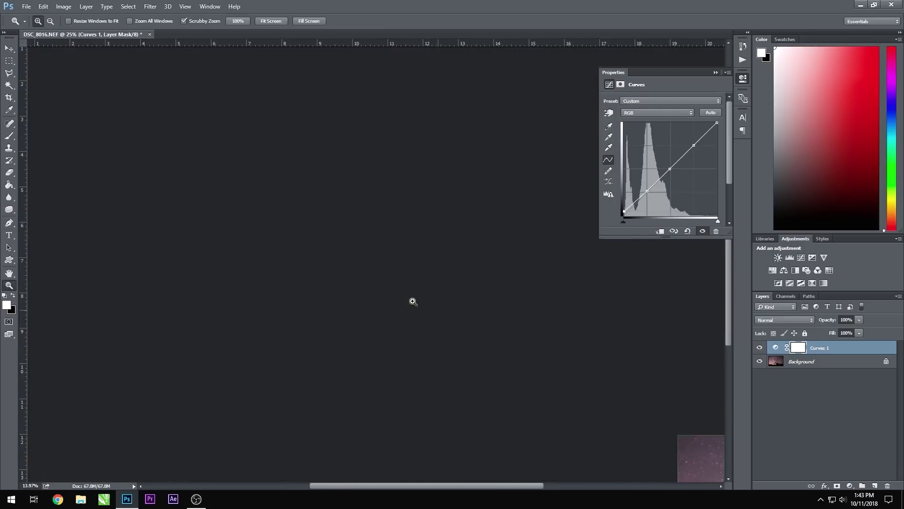
click(382, 272)
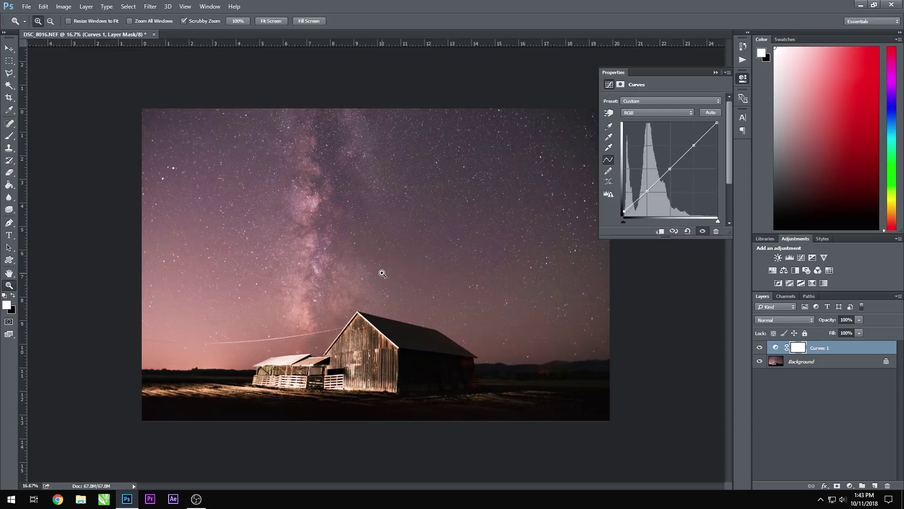
drag(411, 277, 501, 295)
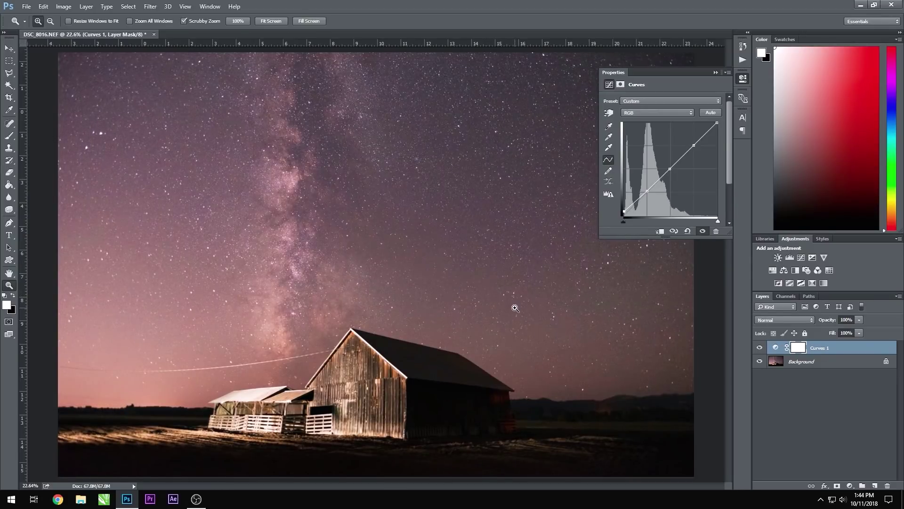
Step: Add a Hue/Saturation adjustment layer with Saturation set to +15
click(715, 72)
drag(503, 237, 445, 266)
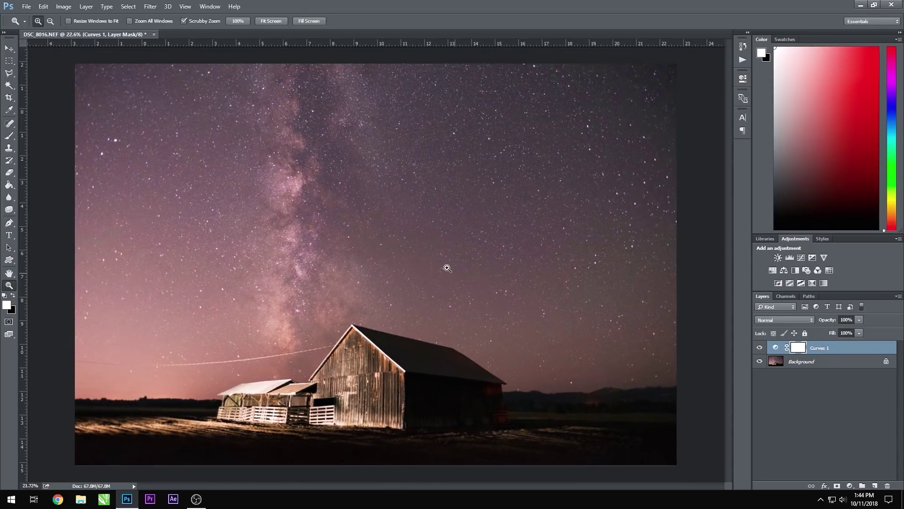
click(773, 270)
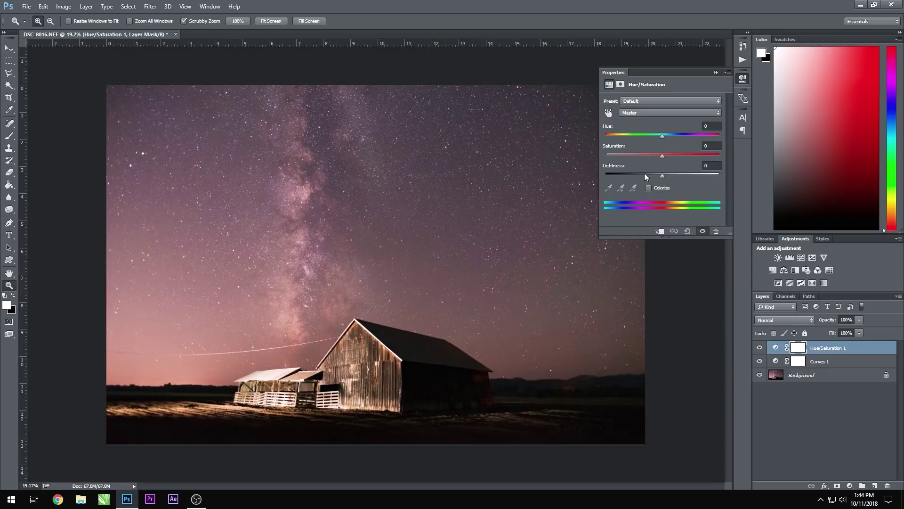
drag(663, 155, 681, 162)
click(715, 72)
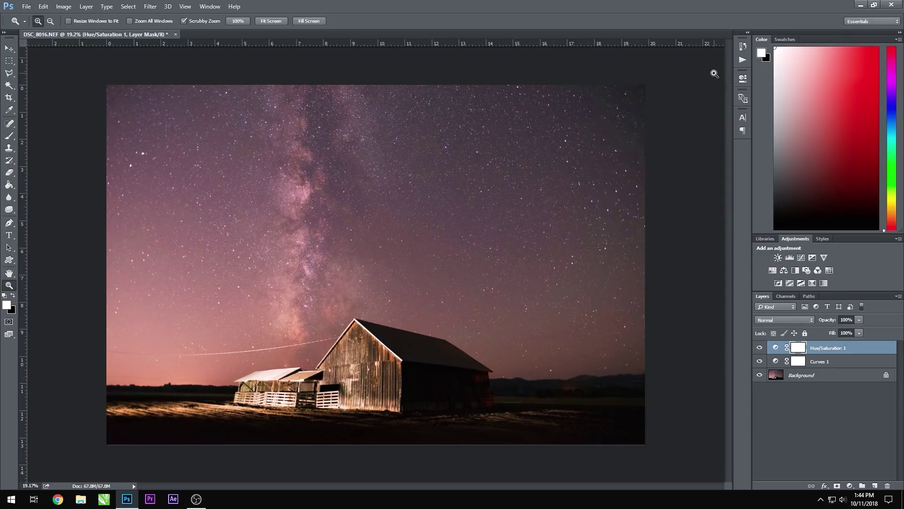
Step: Add a Color Balance layer with midtones Cyan/Red -5 and Yellow/Blue +6
click(783, 270)
drag(650, 122, 654, 158)
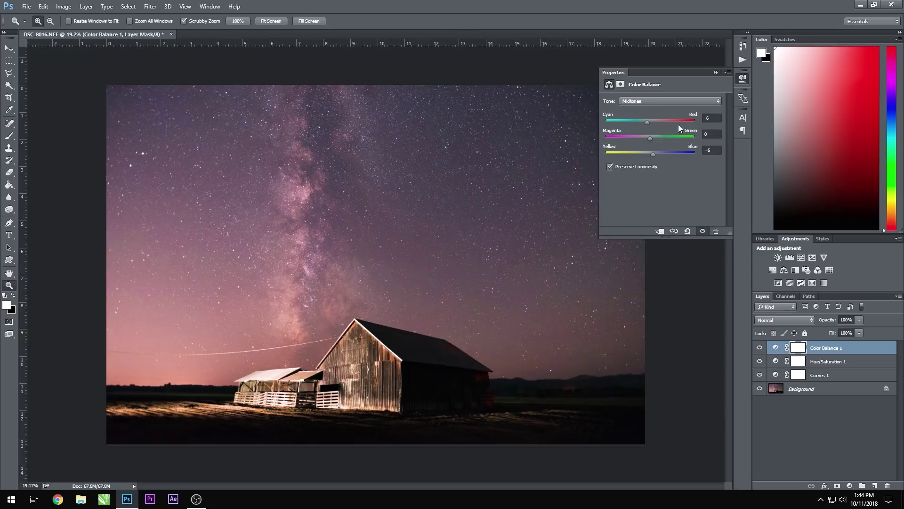
drag(647, 121, 648, 122)
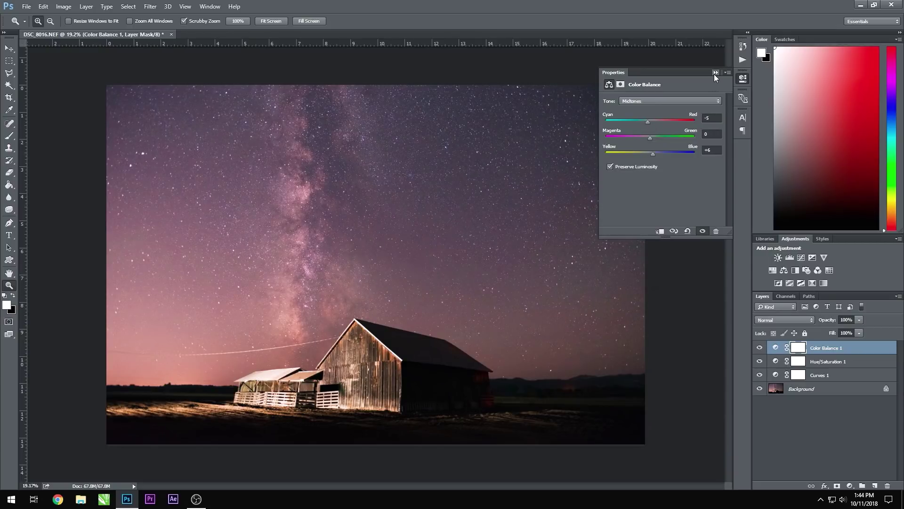